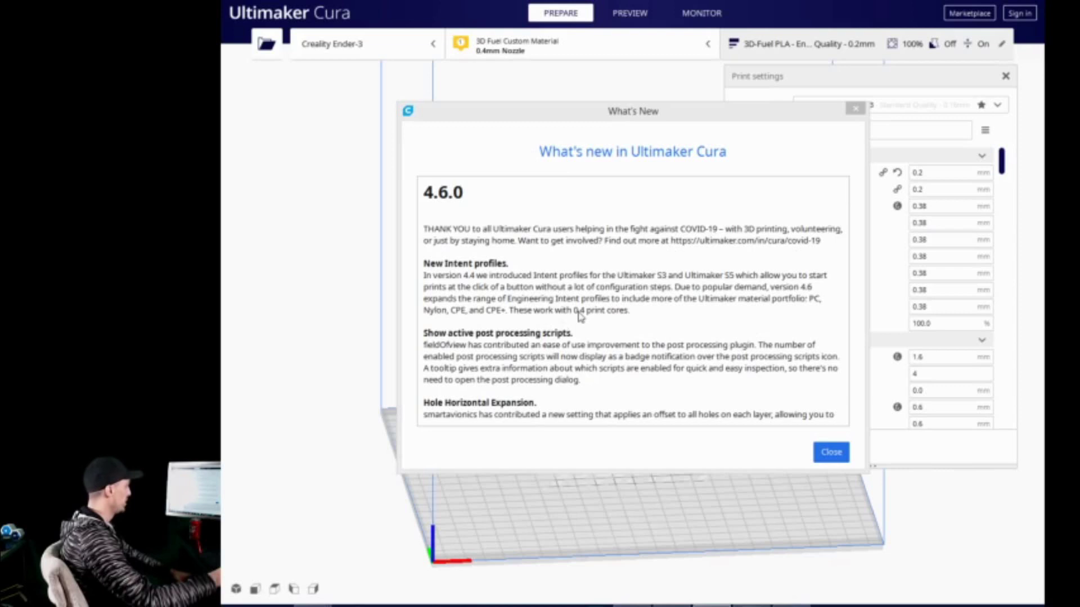
{"action": "left_click", "coordinate": [646, 296]}
{"action": "scroll", "coordinate": [647, 296], "scroll_direction": "down", "scroll_amount": 5}
{"action": "scroll", "coordinate": [650, 295], "scroll_direction": "up", "scroll_amount": 5}
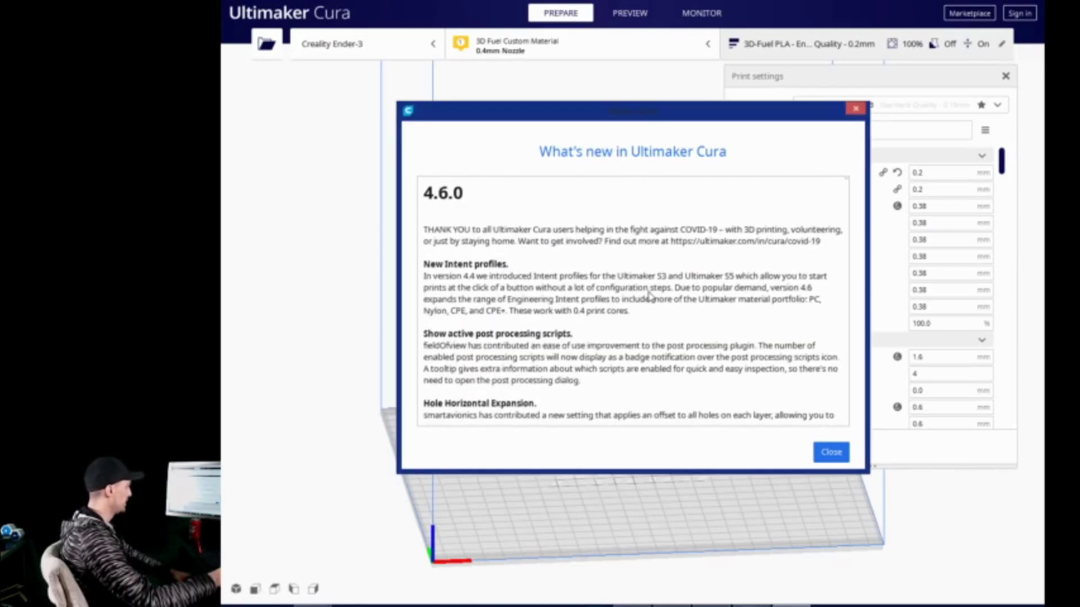
{"action": "scroll", "coordinate": [650, 295], "scroll_direction": "down", "scroll_amount": 3}
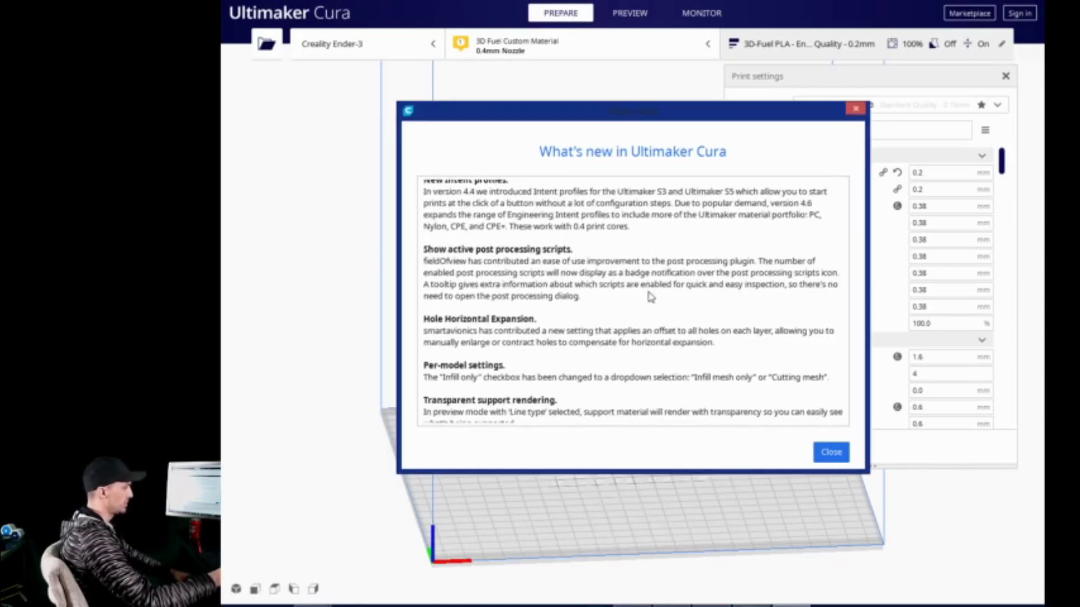
{"action": "scroll", "coordinate": [650, 295], "scroll_direction": "up", "scroll_amount": 3}
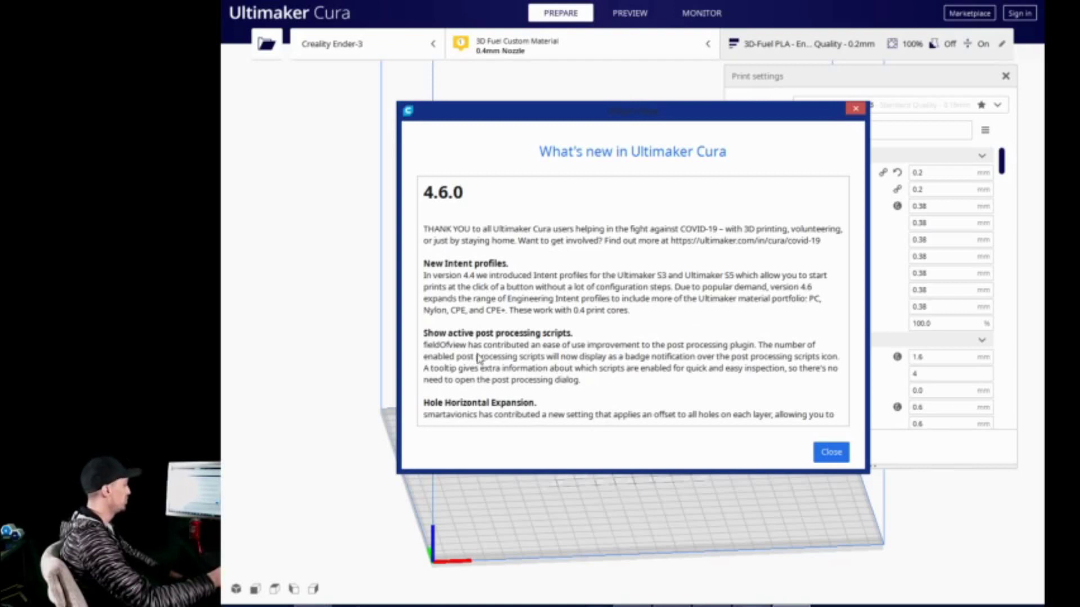
{"action": "left_click_drag", "start_coordinate": [832, 119], "coordinate": [712, 183]}
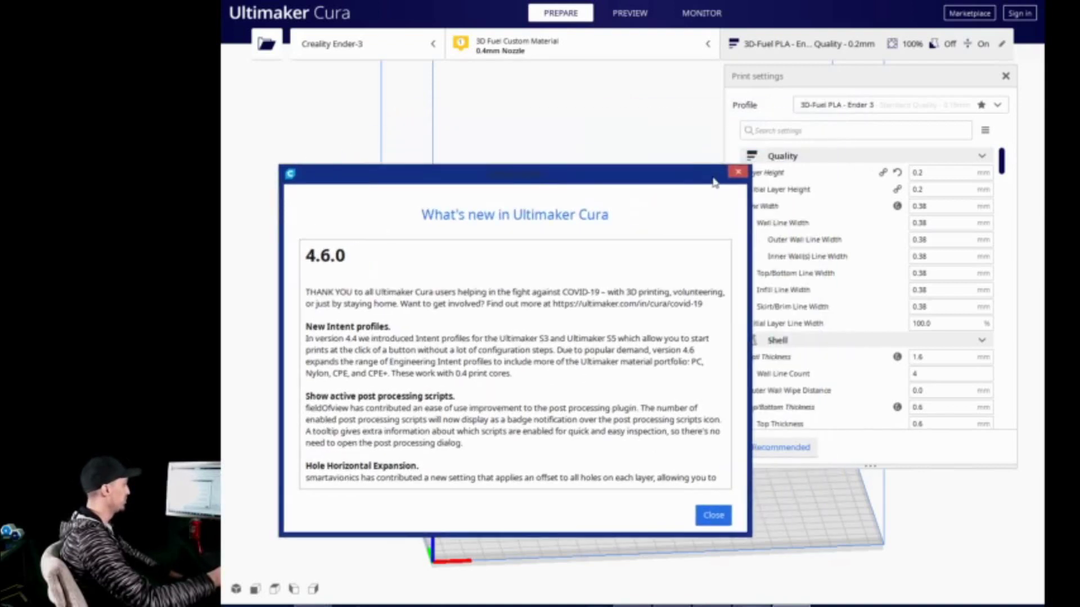
- Close the release notes and open the Modify G-Code post-processing scripts dialog
{"action": "left_click", "coordinate": [735, 173]}
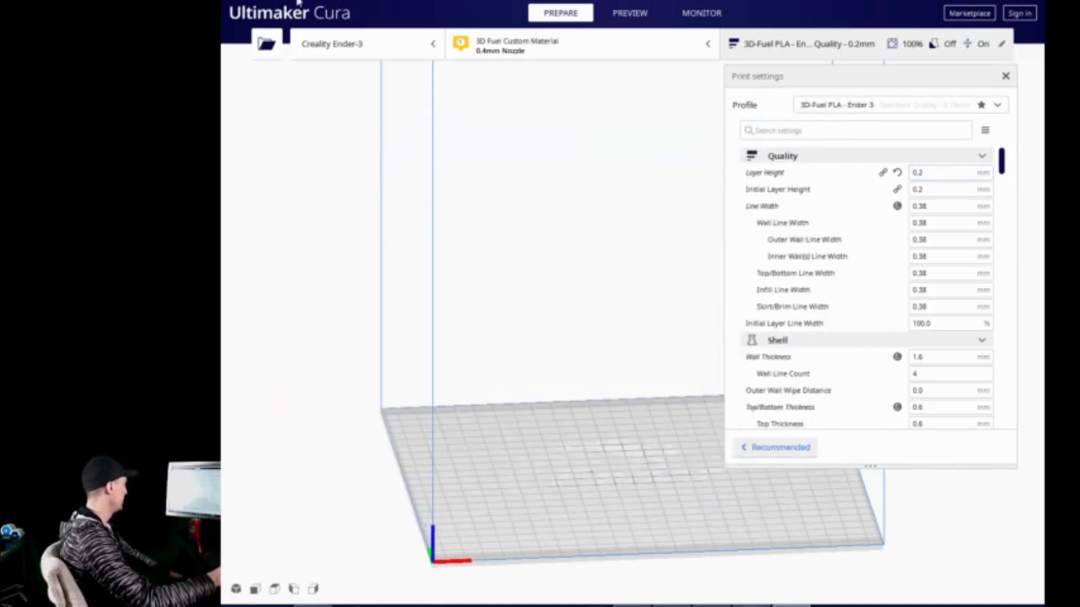
{"action": "left_click", "coordinate": [333, 2]}
{"action": "mouse_move", "coordinate": [354, 19]}
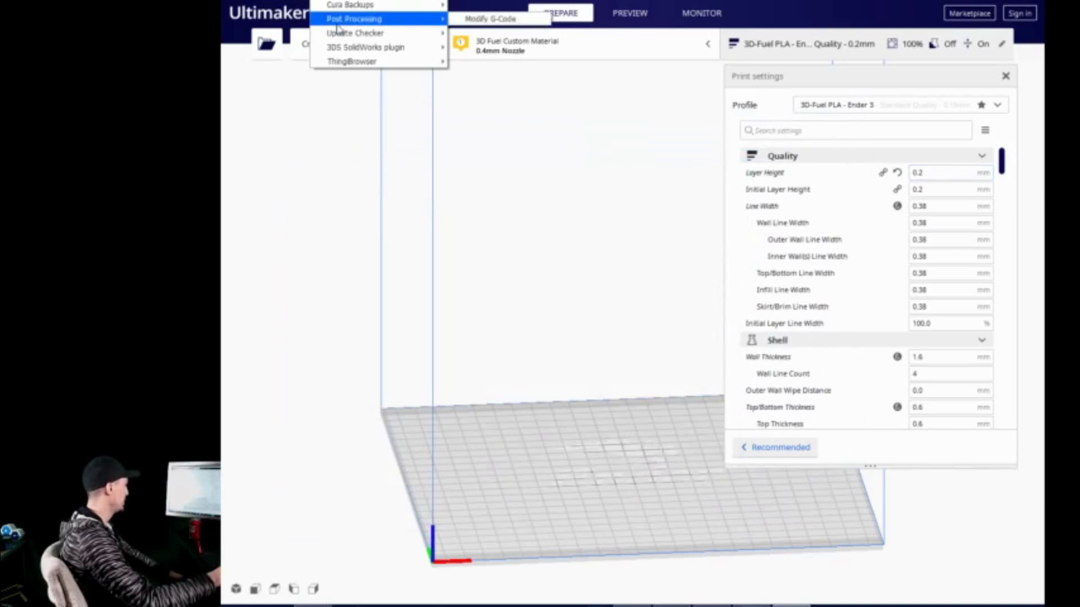
{"action": "left_click", "coordinate": [489, 19]}
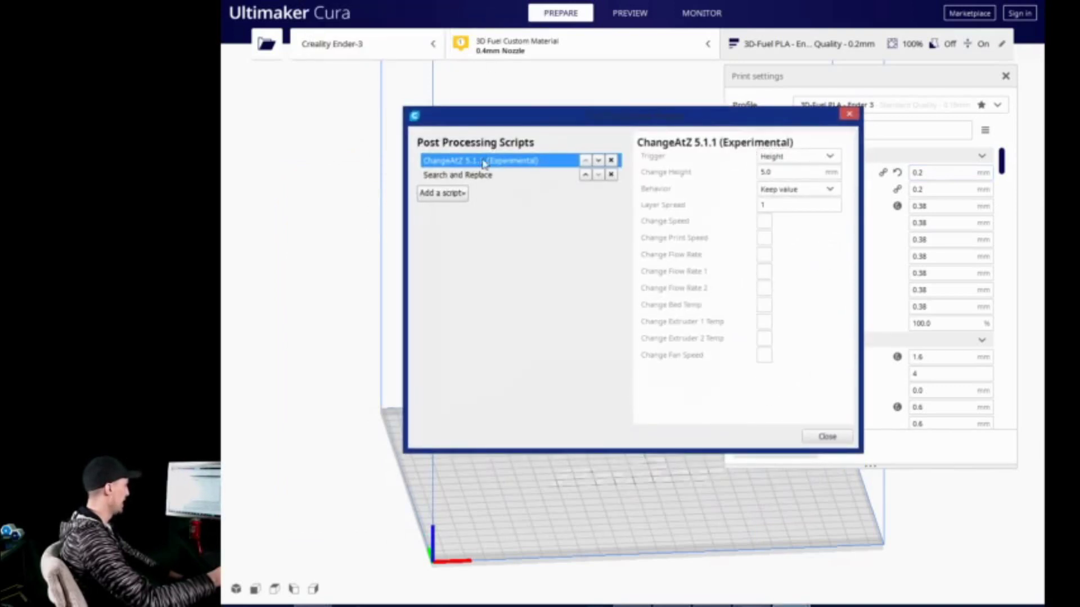
- Remove ChangeAtZ and add the Display Filename And Layer On LCD and Pause at height scripts
{"action": "left_click", "coordinate": [611, 176]}
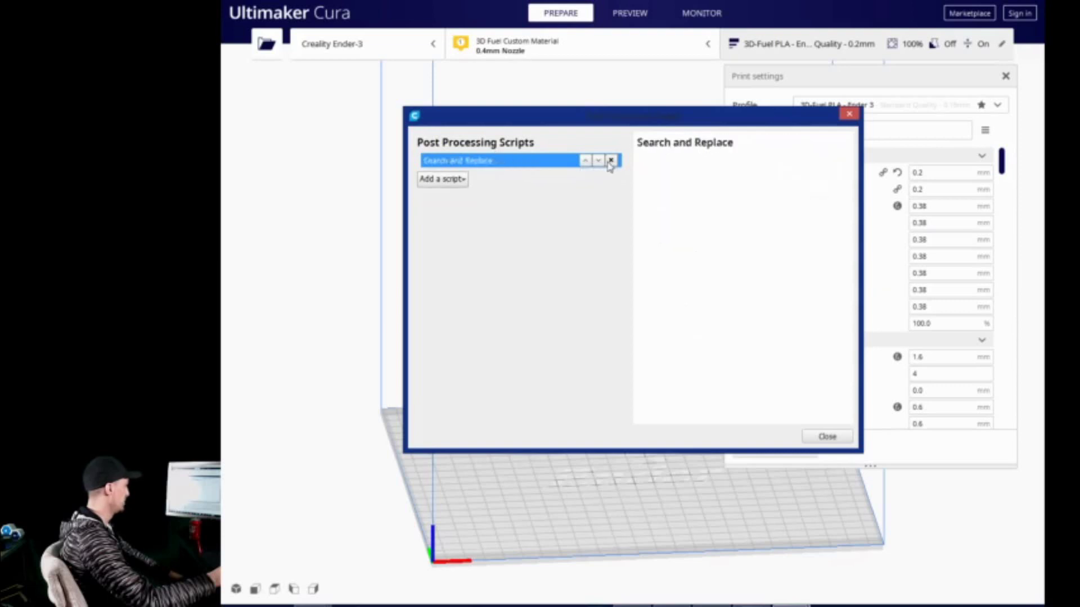
{"action": "left_click", "coordinate": [447, 169]}
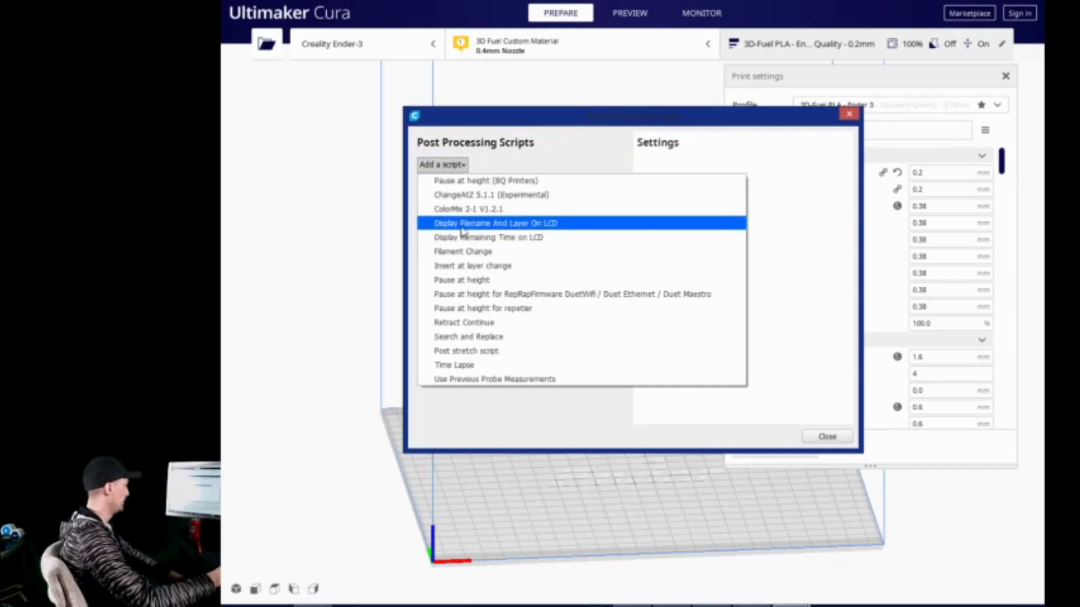
{"action": "left_click", "coordinate": [462, 223]}
{"action": "left_click", "coordinate": [452, 180]}
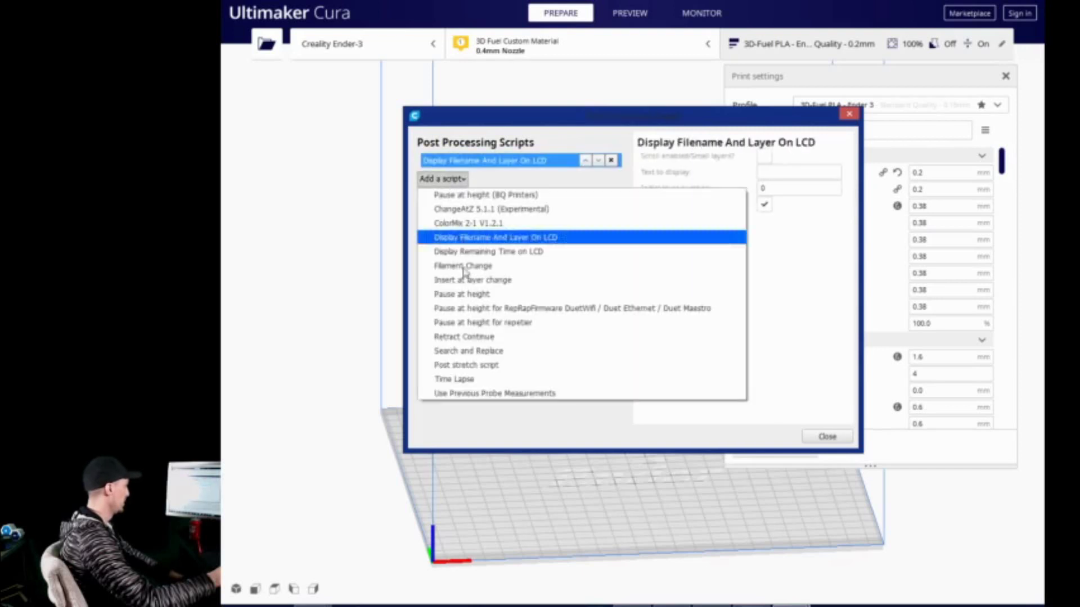
{"action": "left_click", "coordinate": [458, 294]}
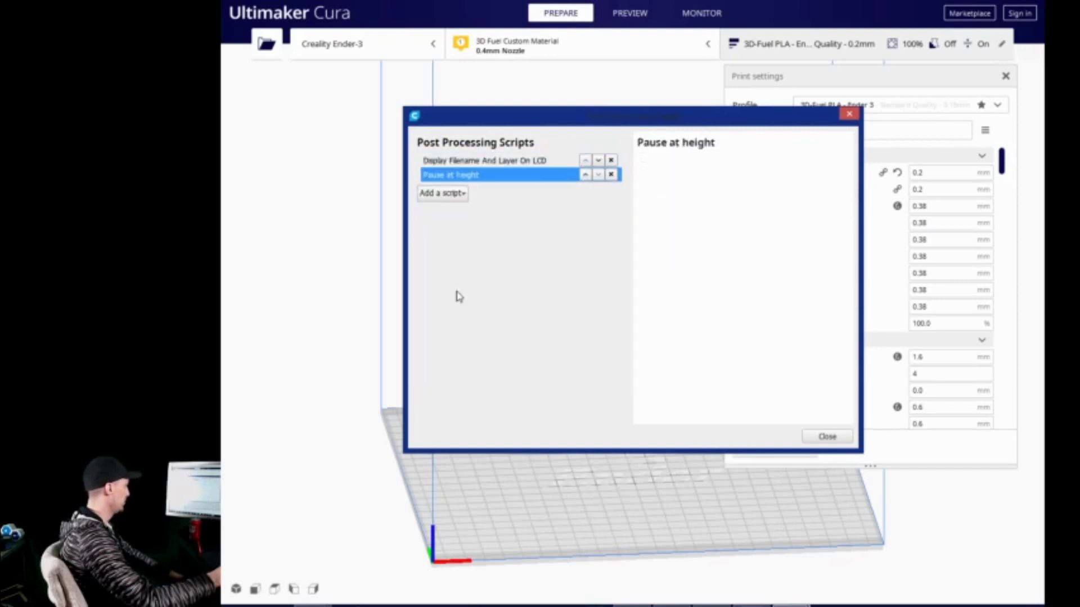
{"action": "left_click", "coordinate": [826, 437]}
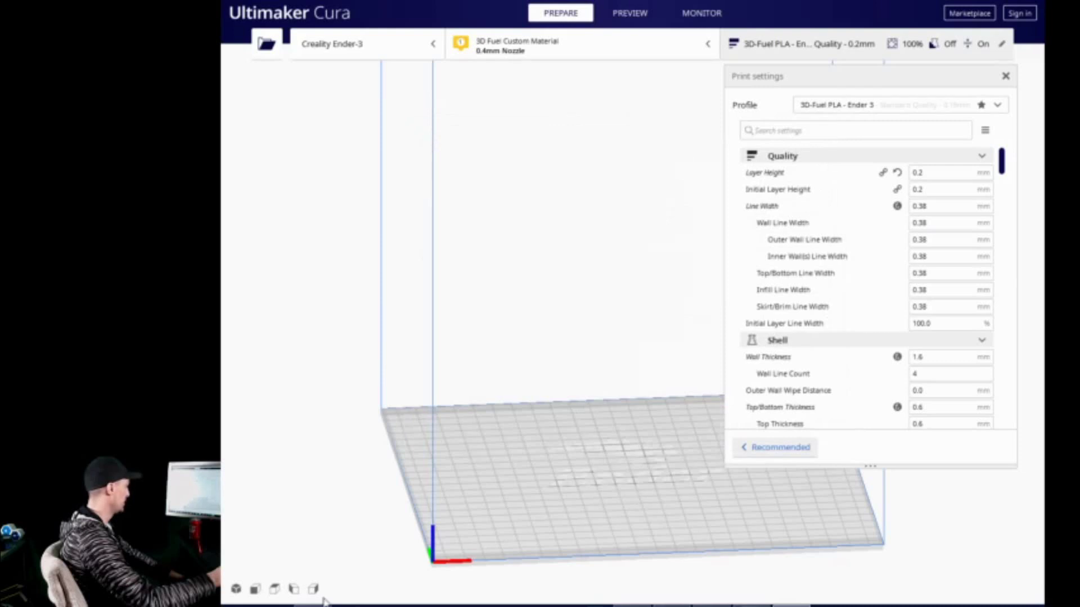
- Drag the 15 mm ball model file from File Explorer onto the build plate
{"action": "mouse_move", "coordinate": [307, 606]}
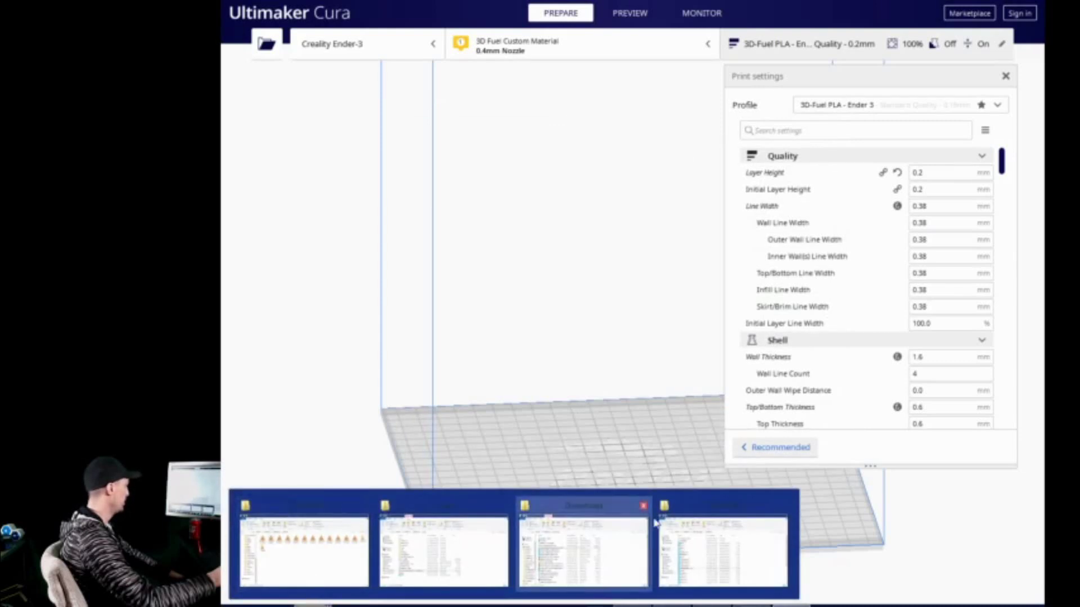
{"action": "mouse_move", "coordinate": [690, 556]}
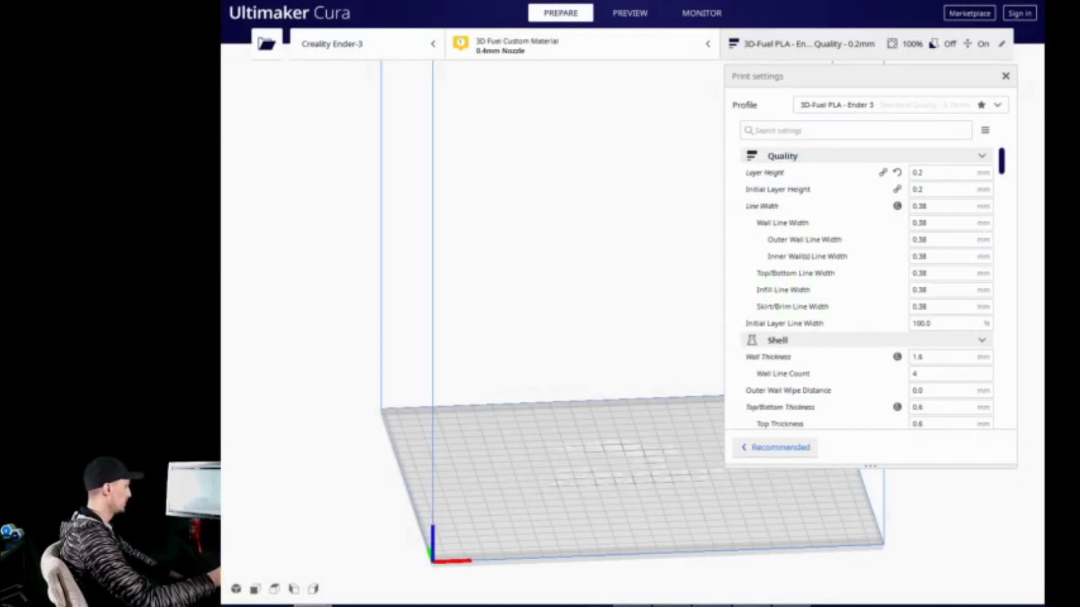
{"action": "left_click_drag", "start_coordinate": [669, 394], "coordinate": [633, 450]}
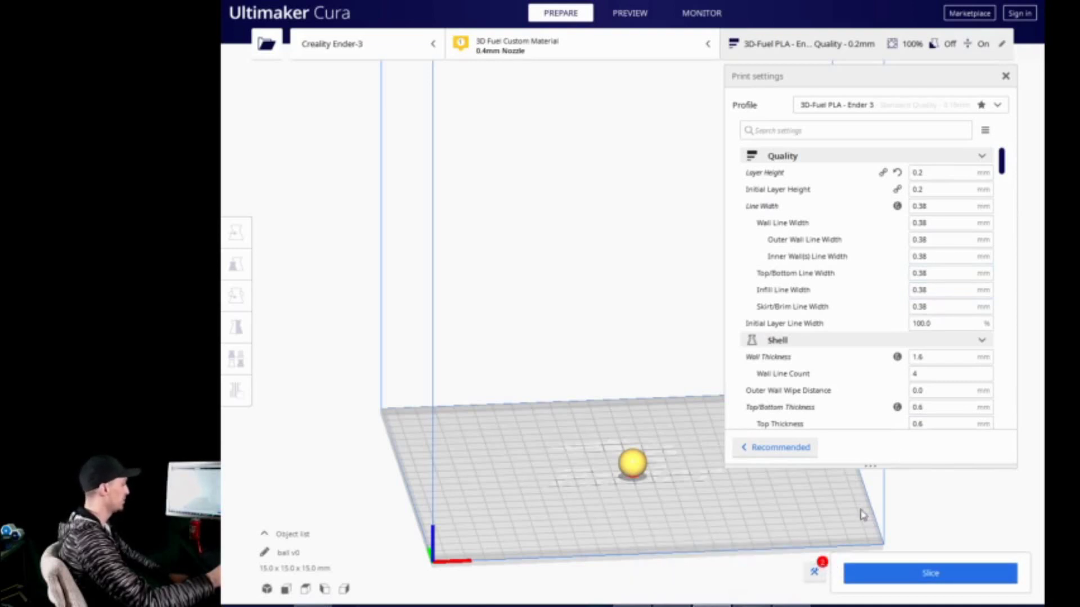
- Delete the remaining Pause at height script and close the emptied post-processing dialog
{"action": "left_click", "coordinate": [814, 572]}
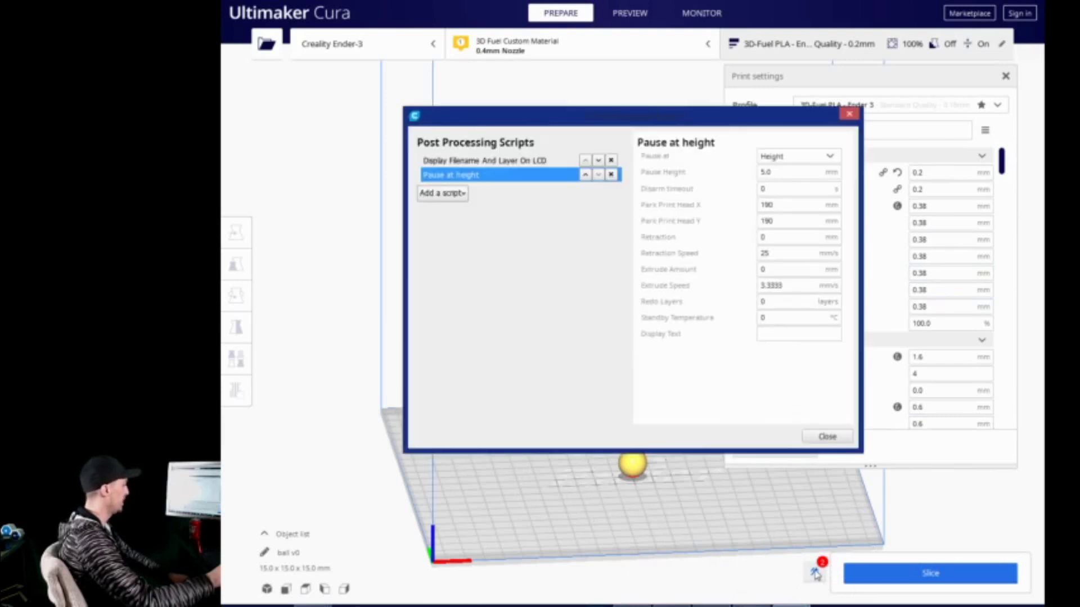
{"action": "left_click", "coordinate": [612, 161]}
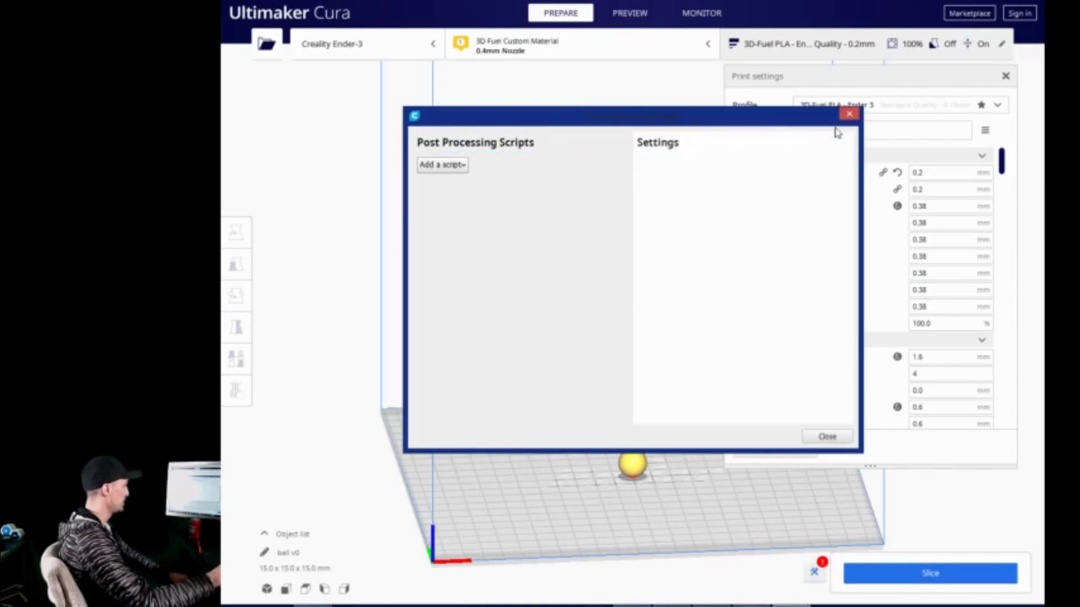
{"action": "left_click", "coordinate": [850, 114]}
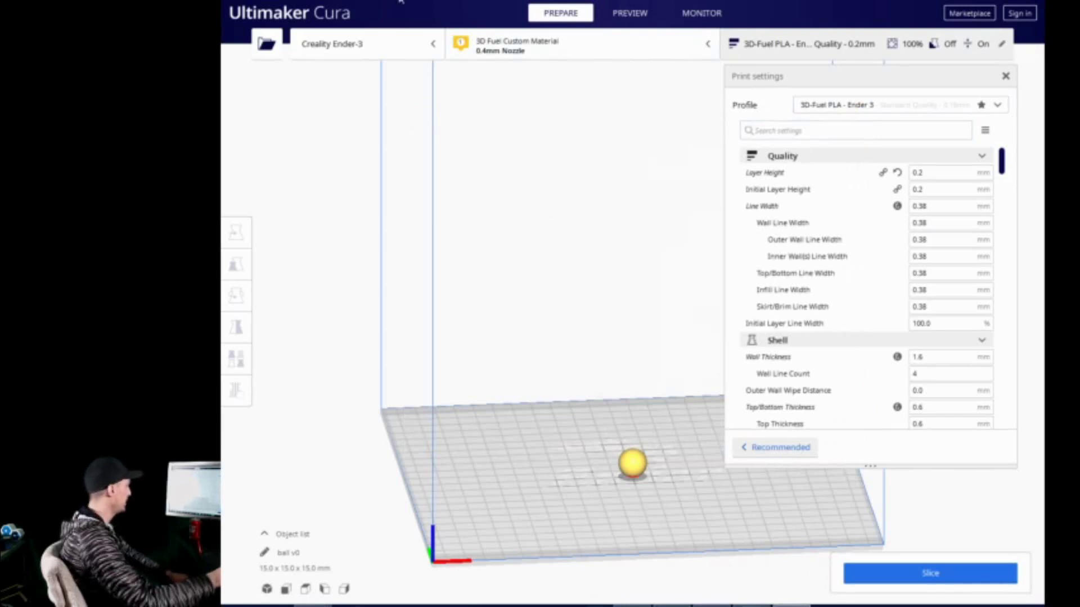
{"action": "left_click", "coordinate": [410, 2]}
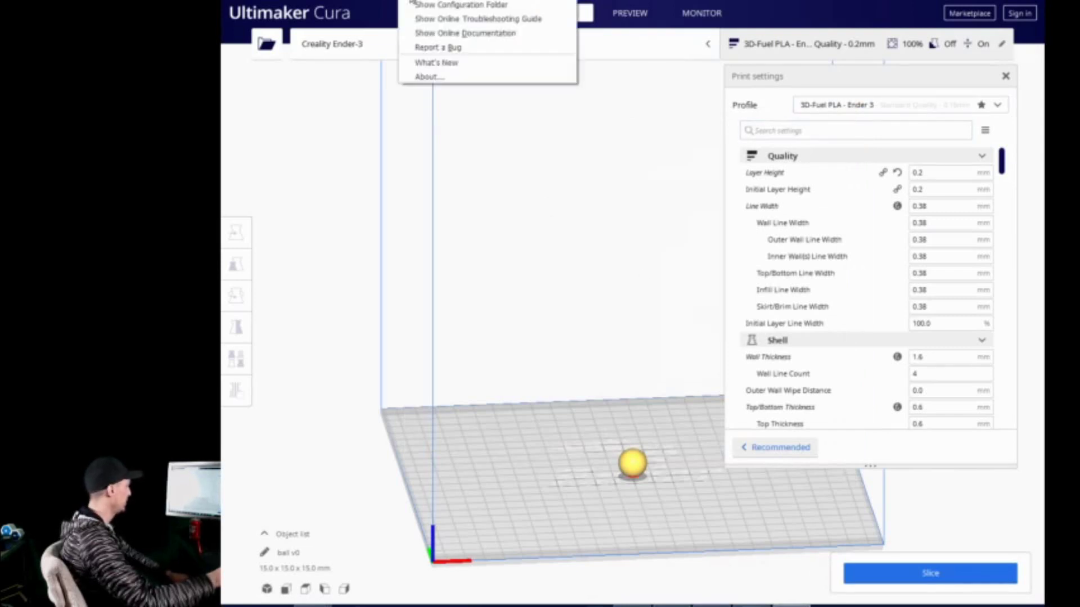
{"action": "left_click", "coordinate": [436, 63]}
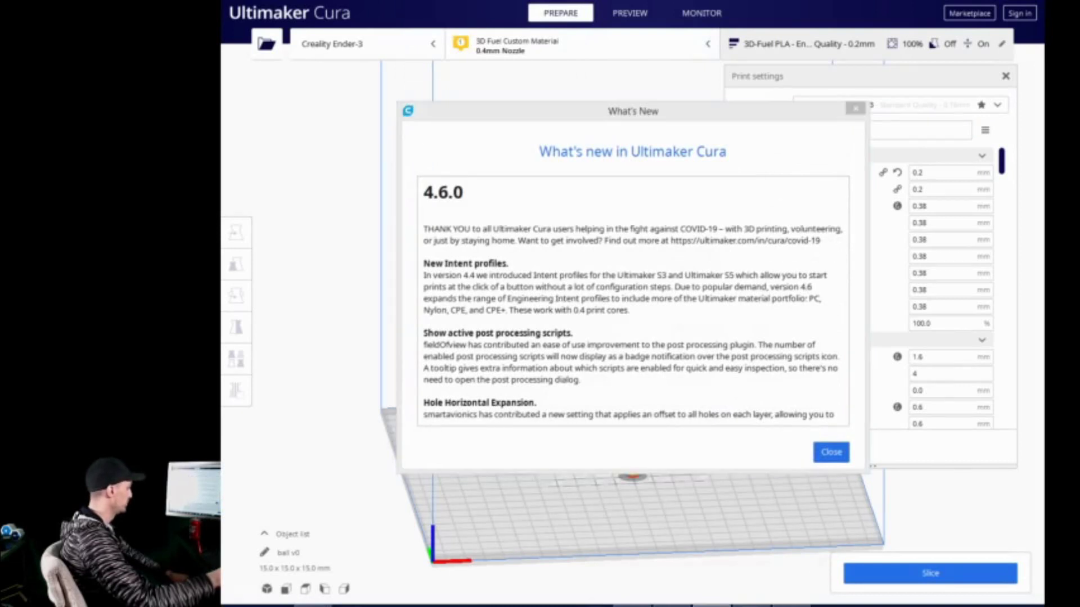
{"action": "left_click", "coordinate": [763, 291]}
{"action": "scroll", "coordinate": [763, 291], "scroll_direction": "down", "scroll_amount": 9}
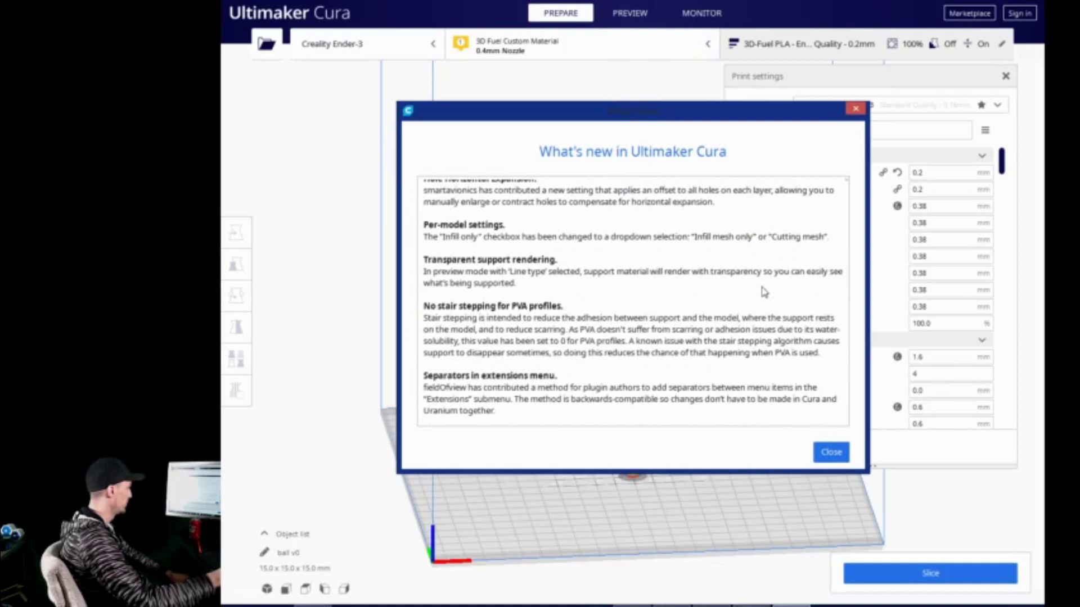
{"action": "scroll", "coordinate": [763, 290], "scroll_direction": "up", "scroll_amount": 3}
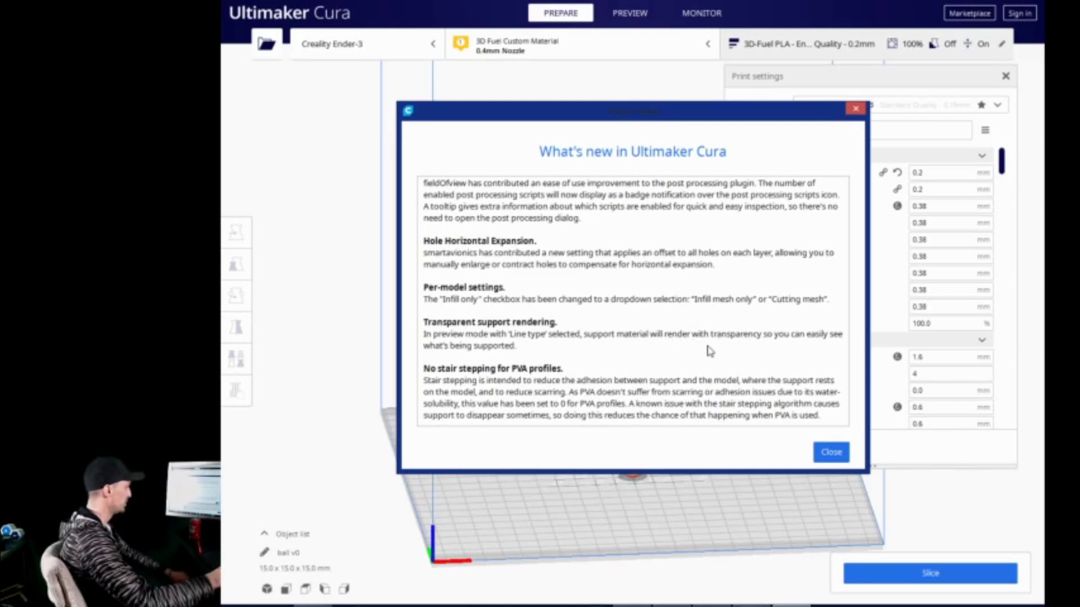
- Close the release notes and select the ball with the Scale tool active
{"action": "left_click", "coordinate": [831, 452]}
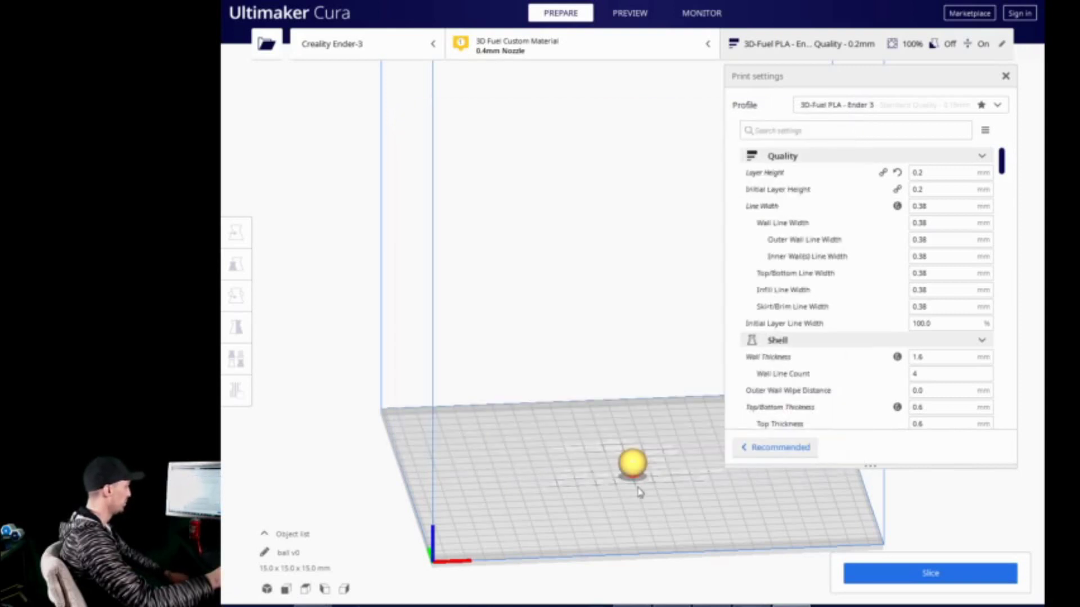
{"action": "left_click", "coordinate": [634, 465]}
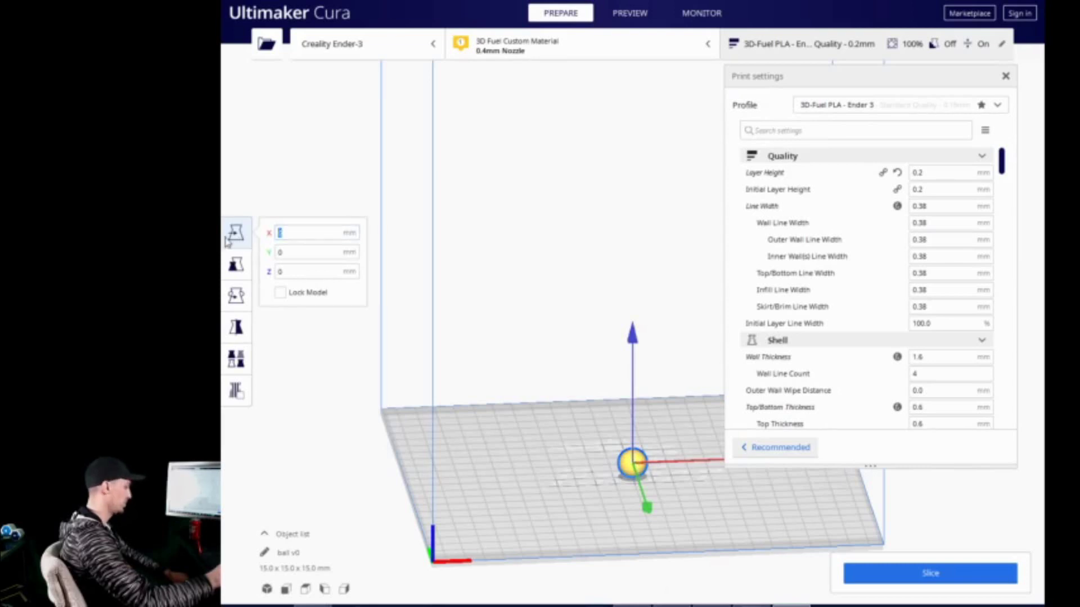
{"action": "left_click", "coordinate": [236, 265]}
{"action": "left_click", "coordinate": [223, 287]}
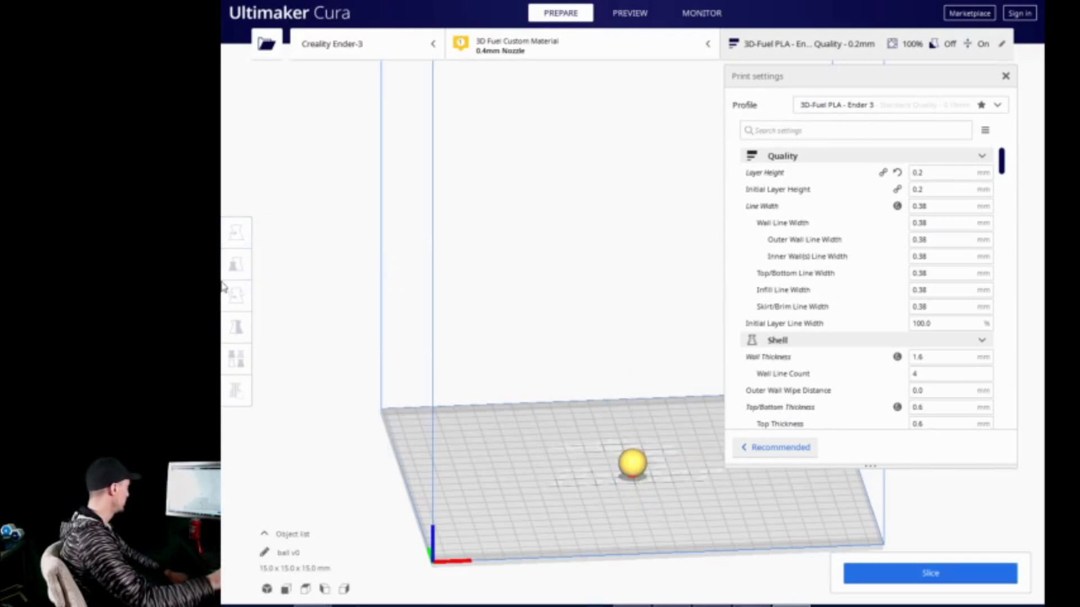
{"action": "left_click", "coordinate": [629, 464]}
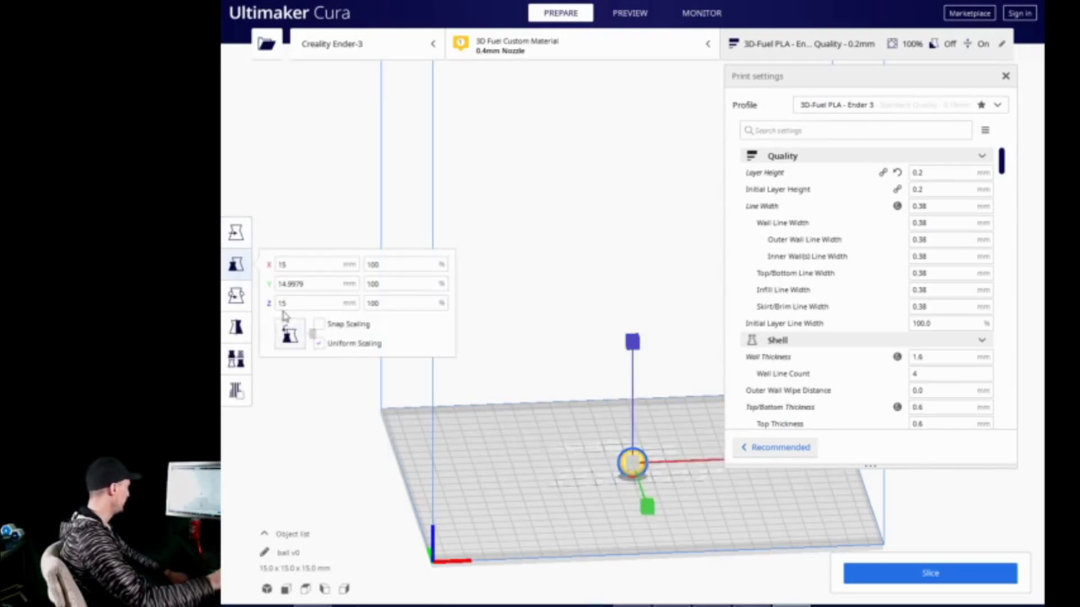
- Try X scale values of 500%, 2000% and 1450% on the ball
{"action": "double_click", "coordinate": [388, 269]}
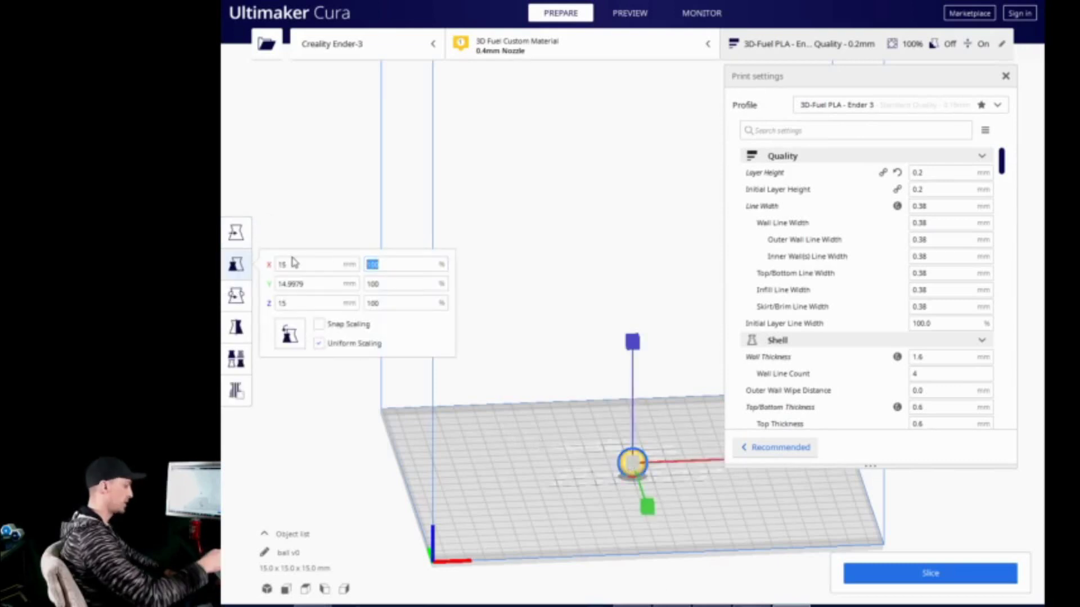
{"action": "type", "text": "500"}
{"action": "key", "text": "Return"}
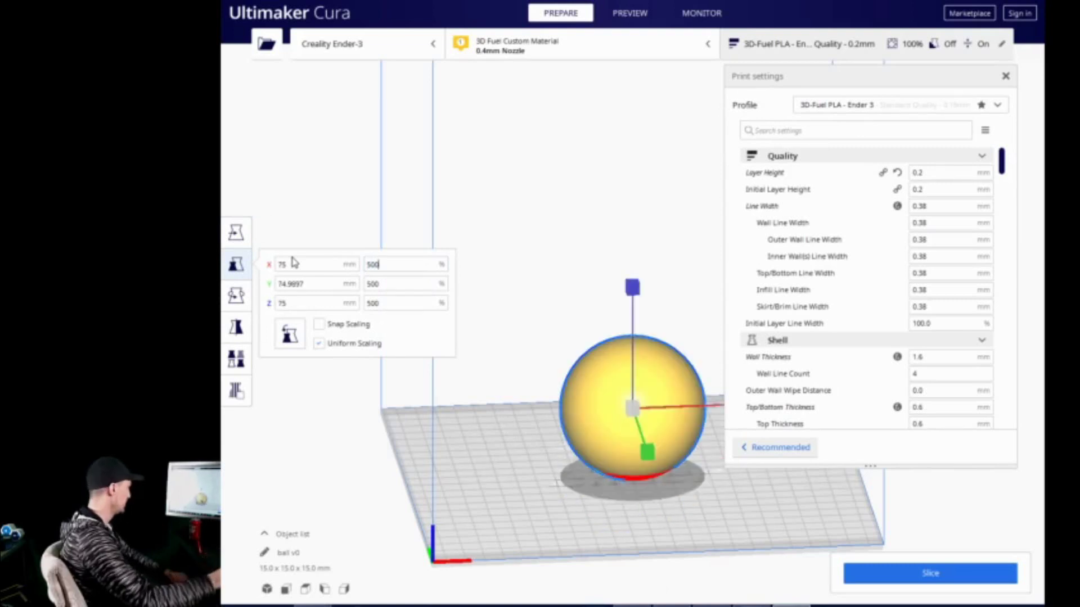
{"action": "double_click", "coordinate": [372, 265]}
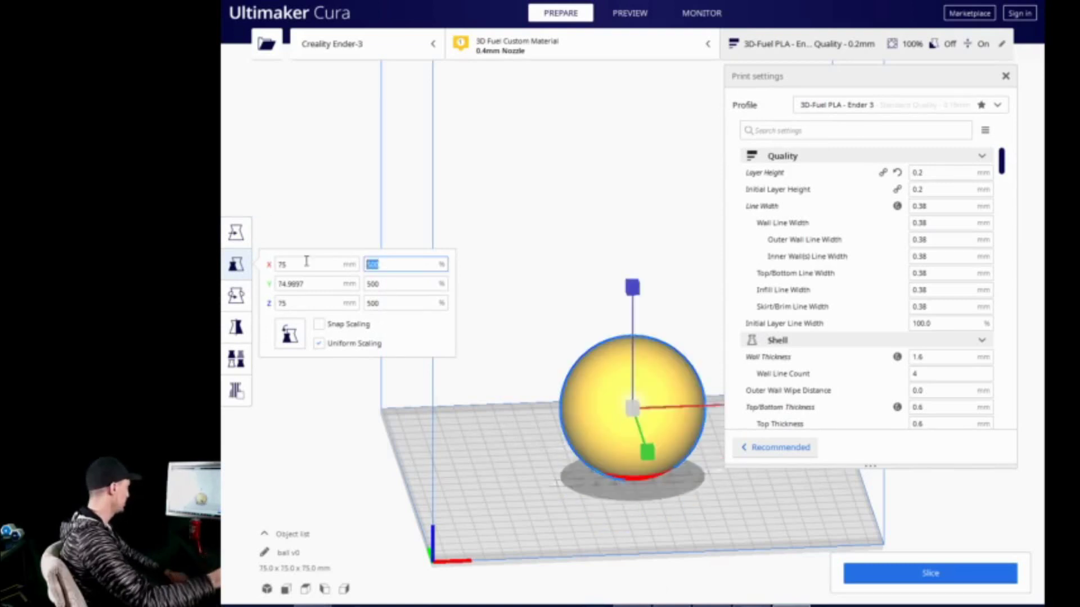
{"action": "type", "text": "2000"}
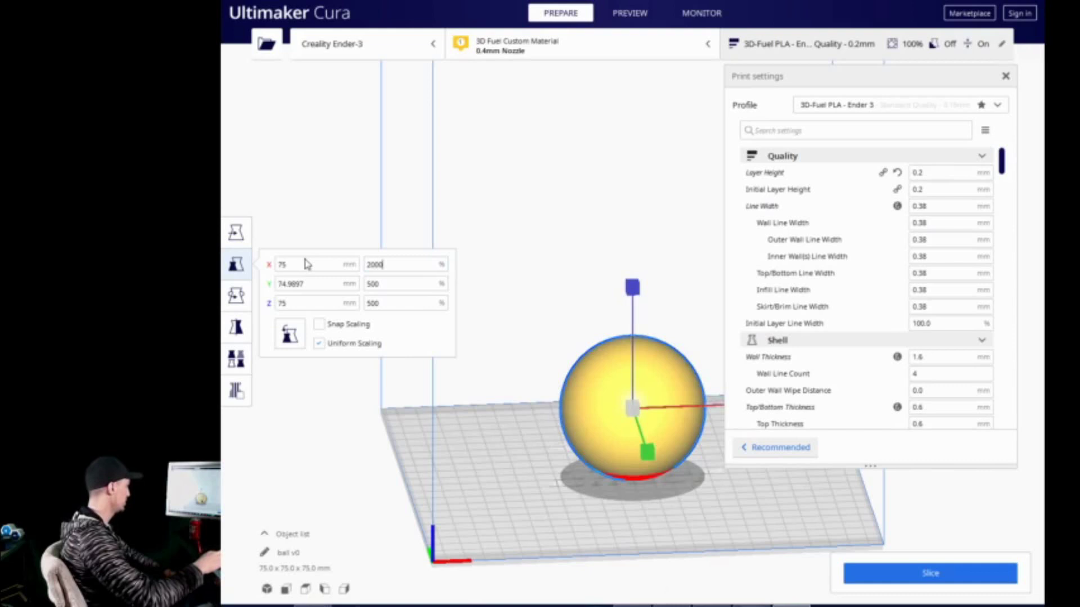
{"action": "key", "text": "Return"}
{"action": "double_click", "coordinate": [376, 264]}
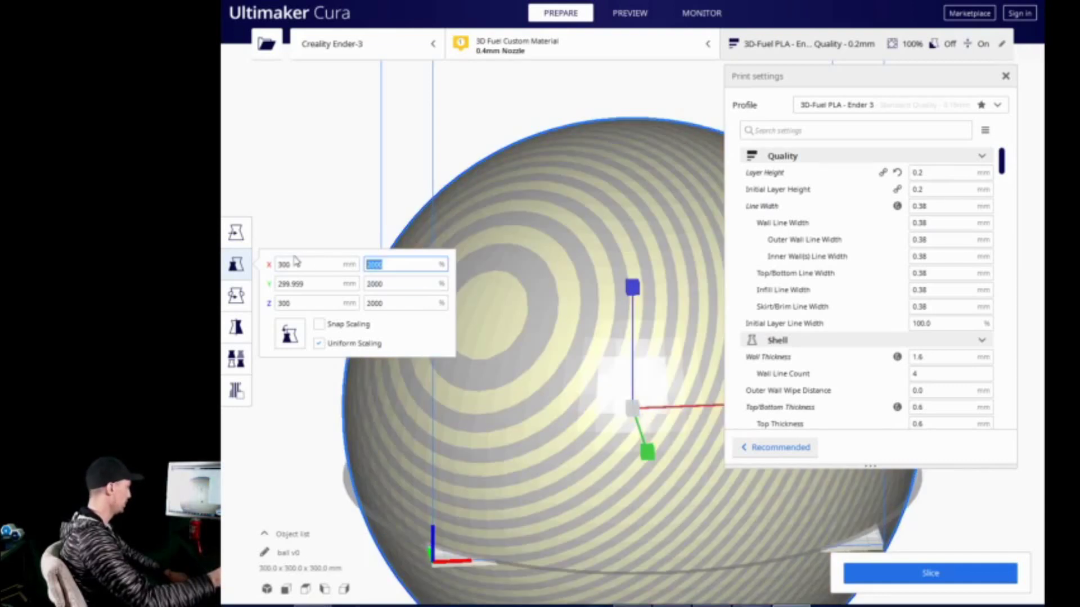
{"action": "type", "text": "1450"}
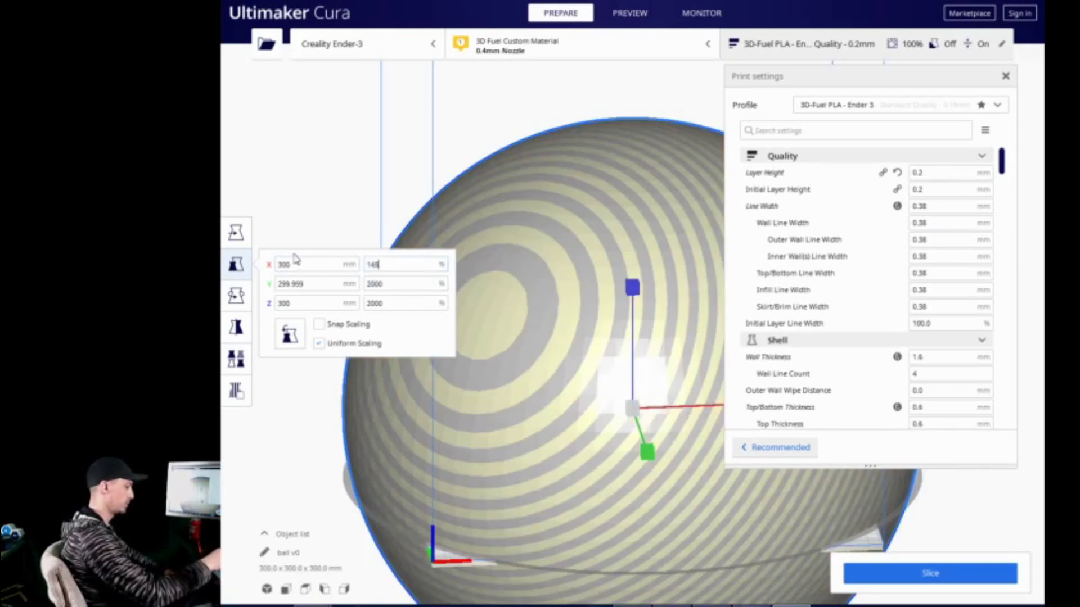
{"action": "key", "text": "Return"}
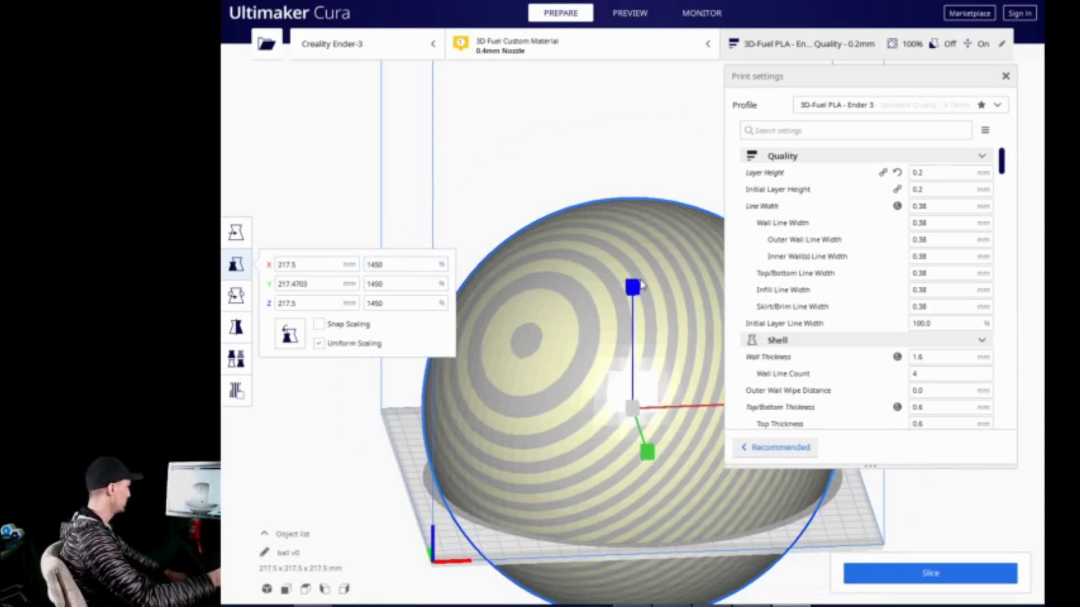
- Raise the ball, set its uniform scale to 1300%, and start slicing
{"action": "left_click", "coordinate": [239, 234]}
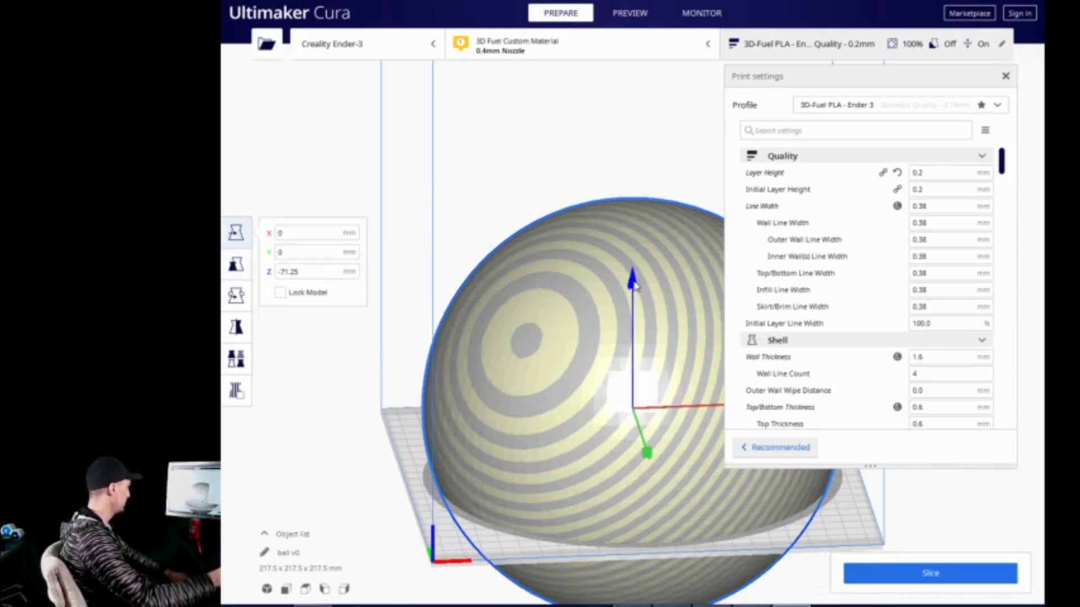
{"action": "left_click_drag", "start_coordinate": [634, 286], "coordinate": [647, 132]}
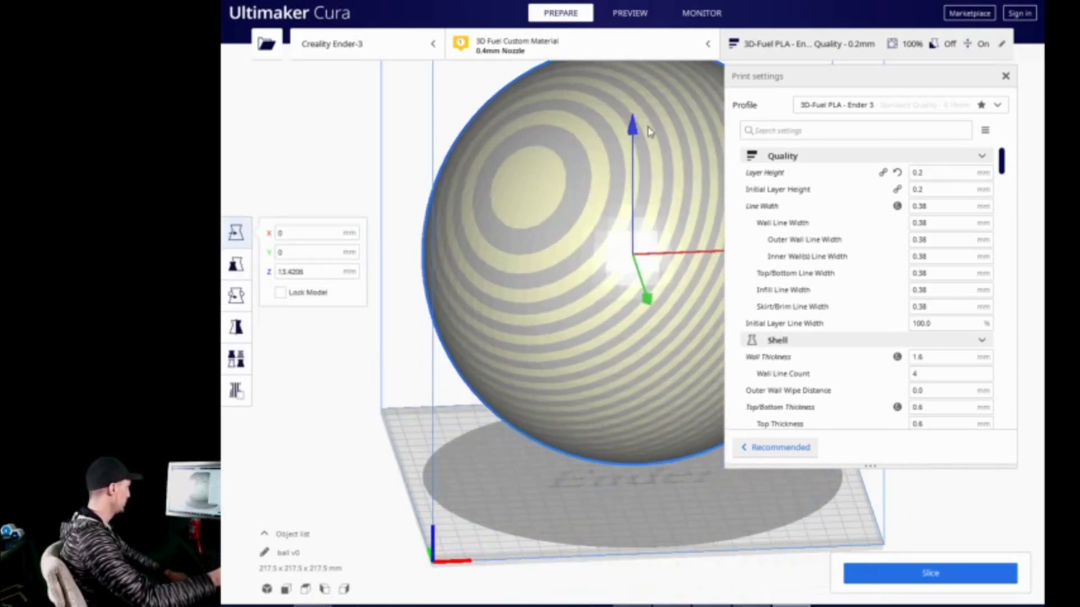
{"action": "left_click", "coordinate": [250, 264]}
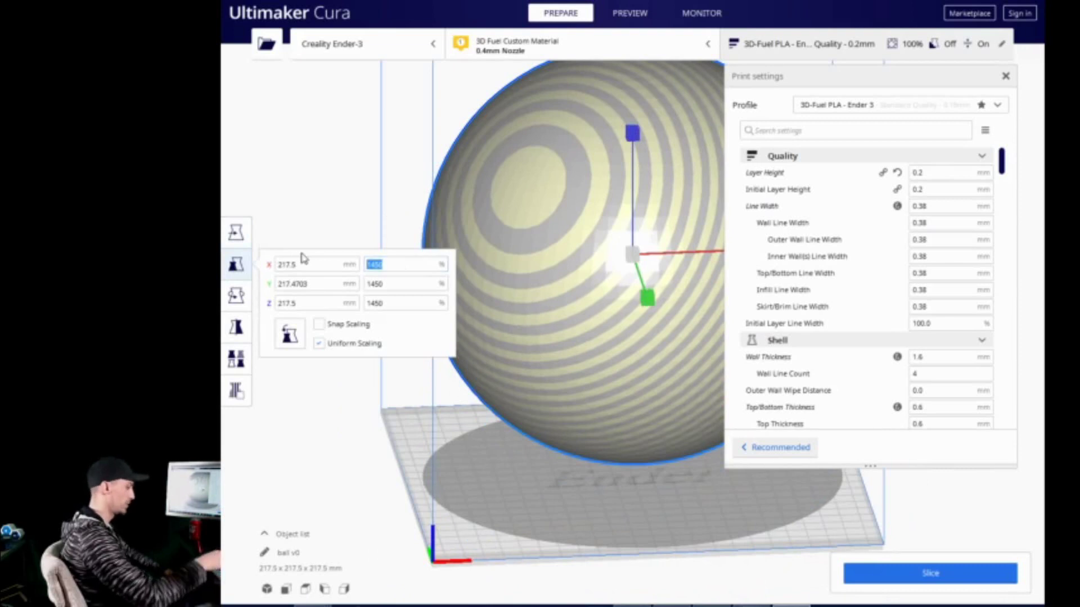
{"action": "type", "text": "1300"}
{"action": "key", "text": "Return"}
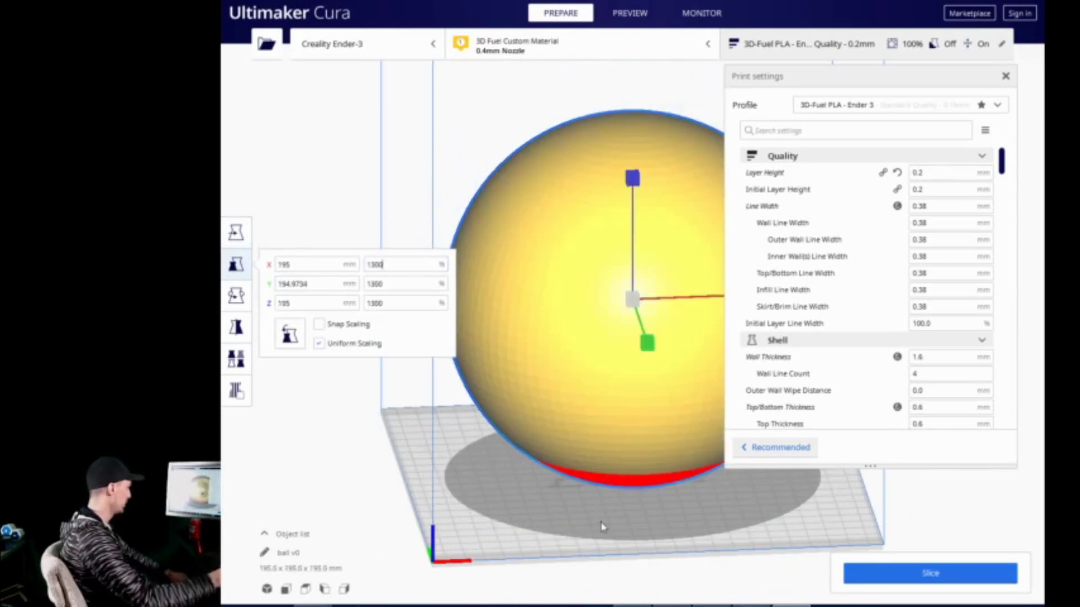
{"action": "left_click", "coordinate": [939, 573]}
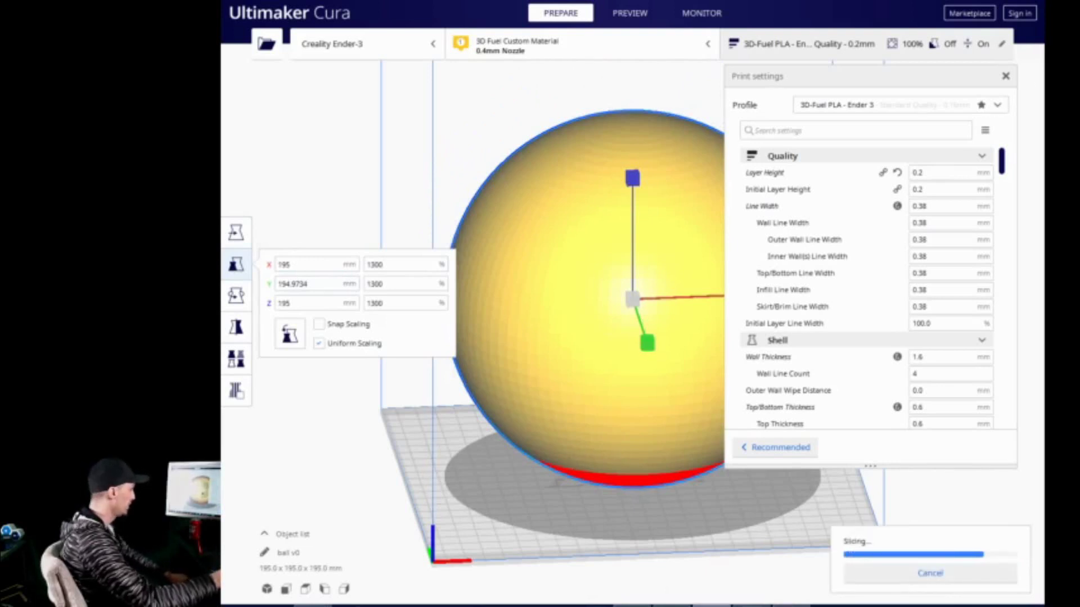
- Close the print settings panel, reselect the ball and switch to the layer Preview
{"action": "left_click", "coordinate": [1005, 76]}
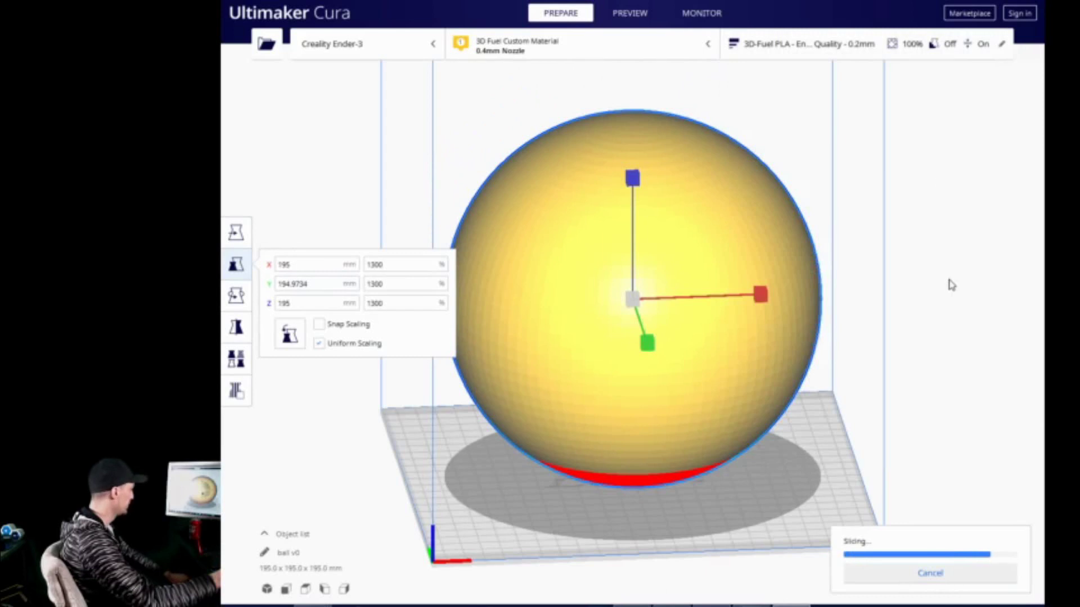
{"action": "left_click", "coordinate": [373, 197]}
{"action": "left_click", "coordinate": [663, 339]}
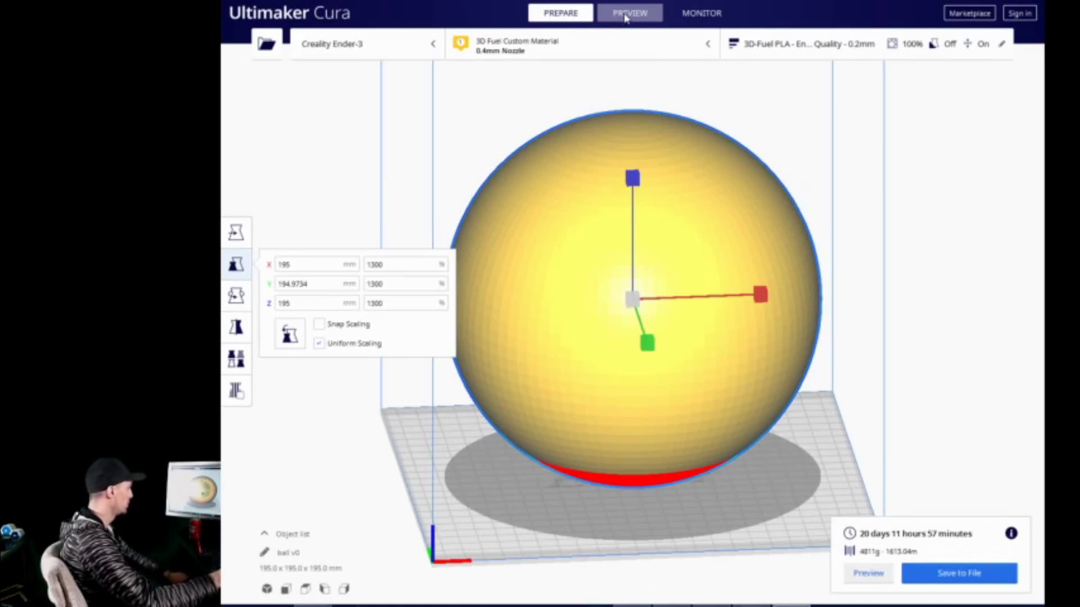
{"action": "left_click", "coordinate": [626, 18]}
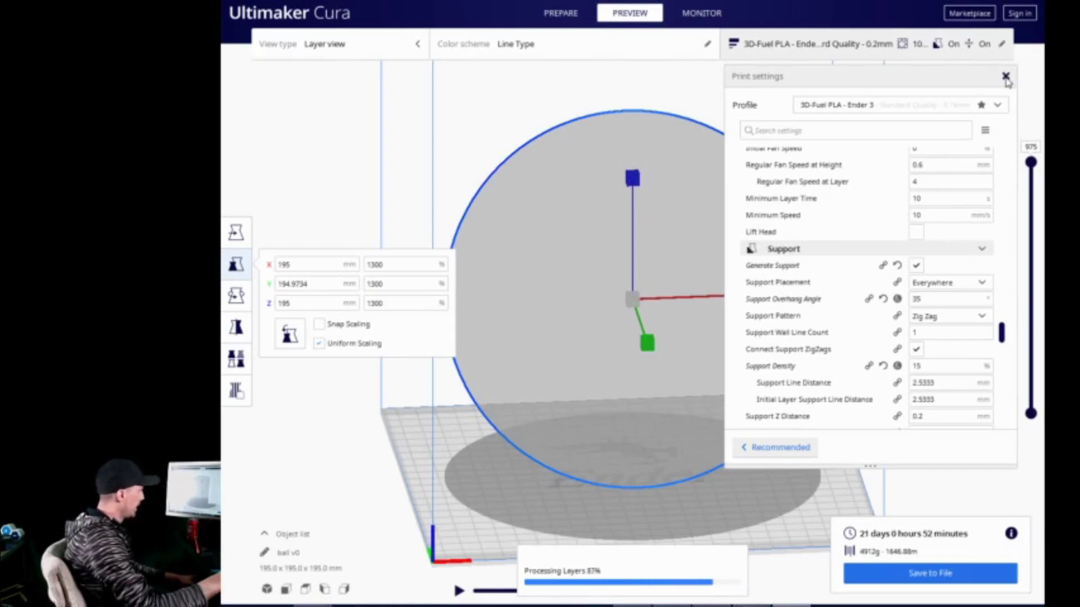
- Close the print settings and keep Layer view with the Line Type colour scheme
{"action": "left_click", "coordinate": [1002, 75]}
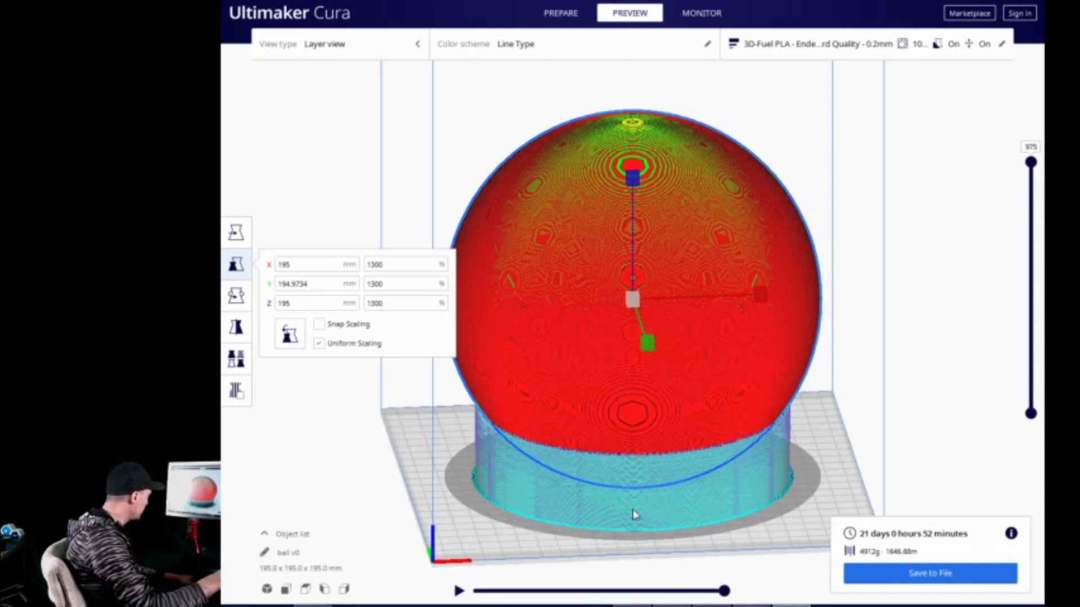
{"action": "scroll", "coordinate": [634, 515], "scroll_direction": "up", "scroll_amount": 3}
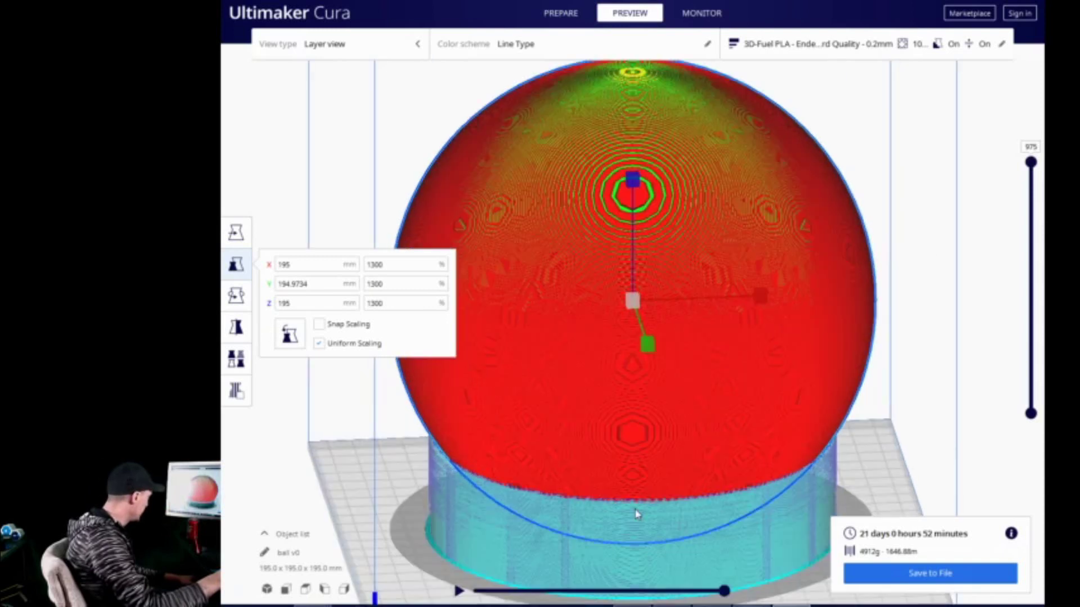
{"action": "scroll", "coordinate": [635, 514], "scroll_direction": "down", "scroll_amount": 5}
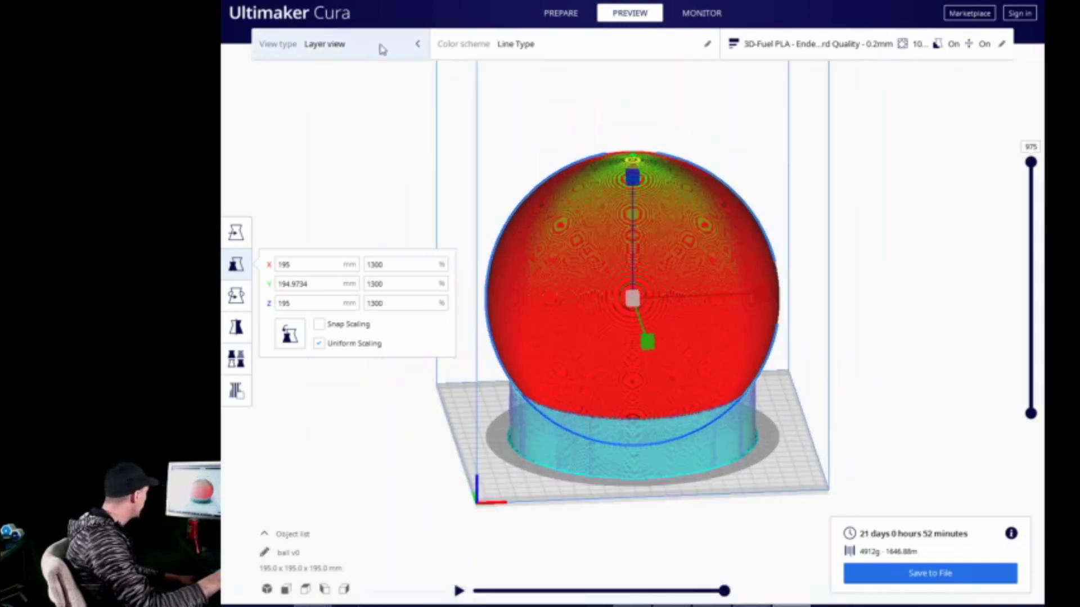
{"action": "left_click", "coordinate": [561, 52]}
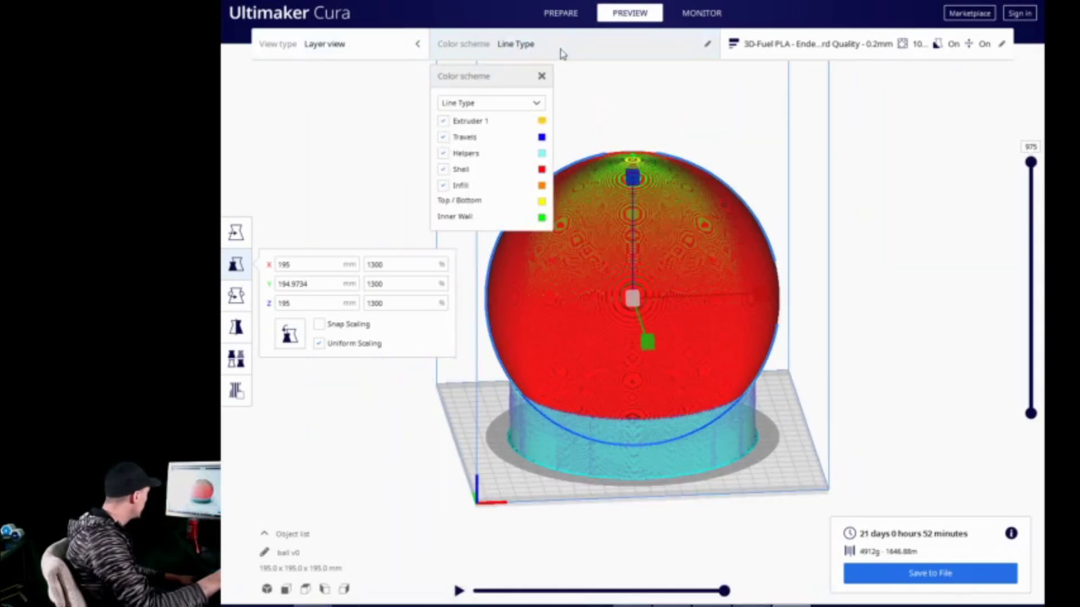
{"action": "left_click", "coordinate": [531, 105]}
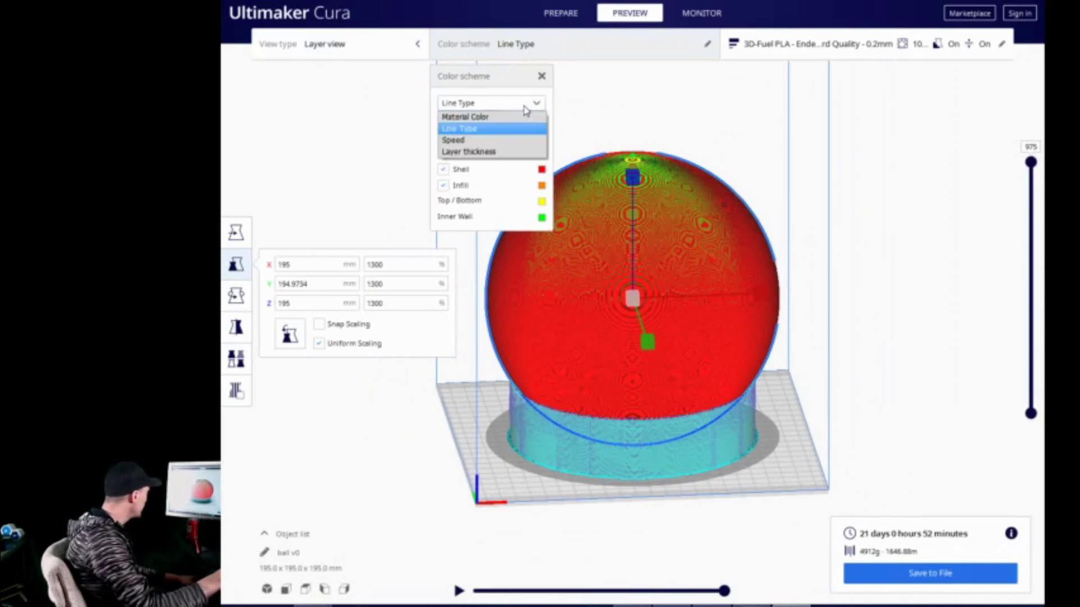
{"action": "left_click", "coordinate": [472, 130]}
{"action": "left_click", "coordinate": [362, 46]}
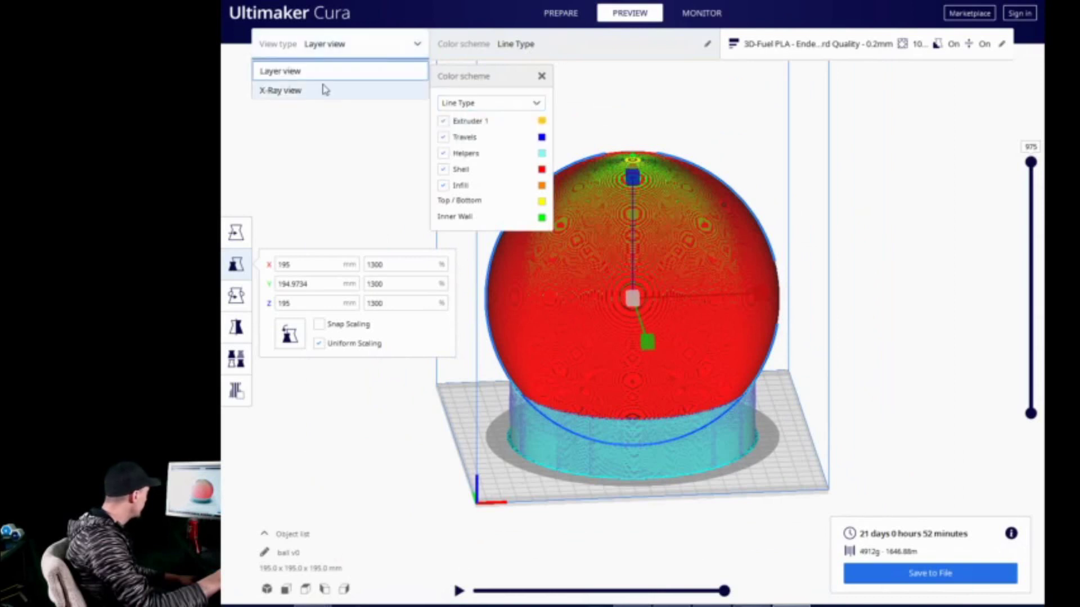
{"action": "left_click", "coordinate": [666, 262]}
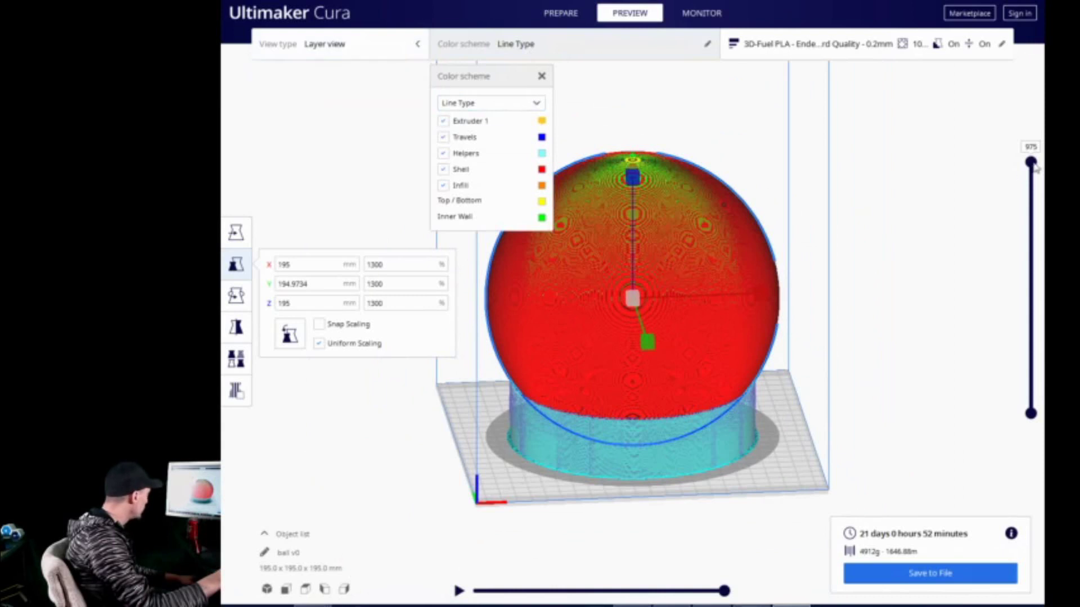
- Lower the top visible layer to 782, close the legend, and orbit under the build plate
{"action": "left_click_drag", "start_coordinate": [1038, 198], "coordinate": [1034, 221]}
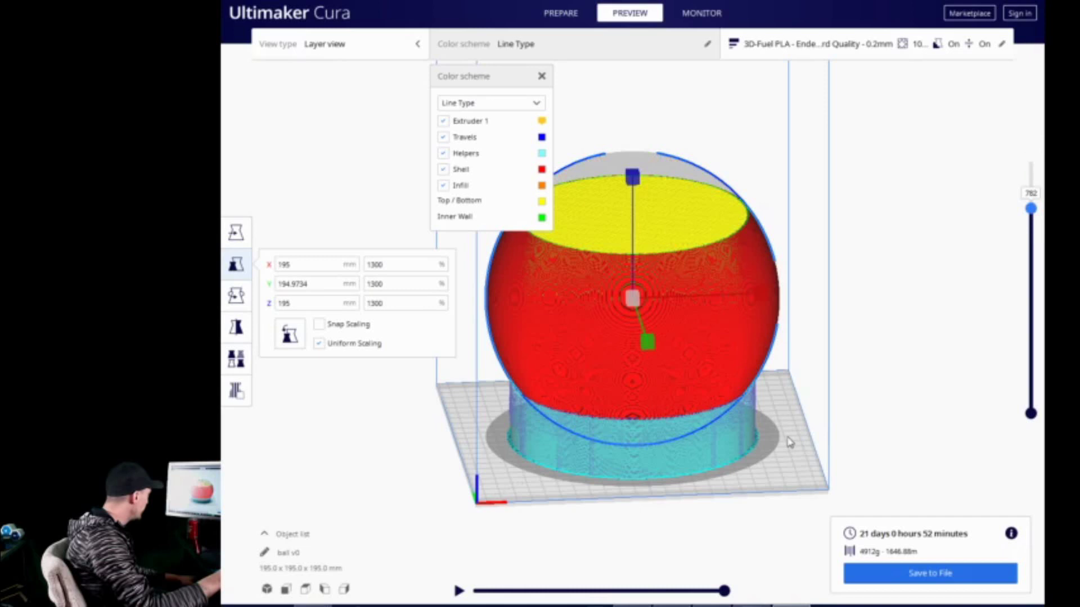
{"action": "left_click", "coordinate": [822, 400]}
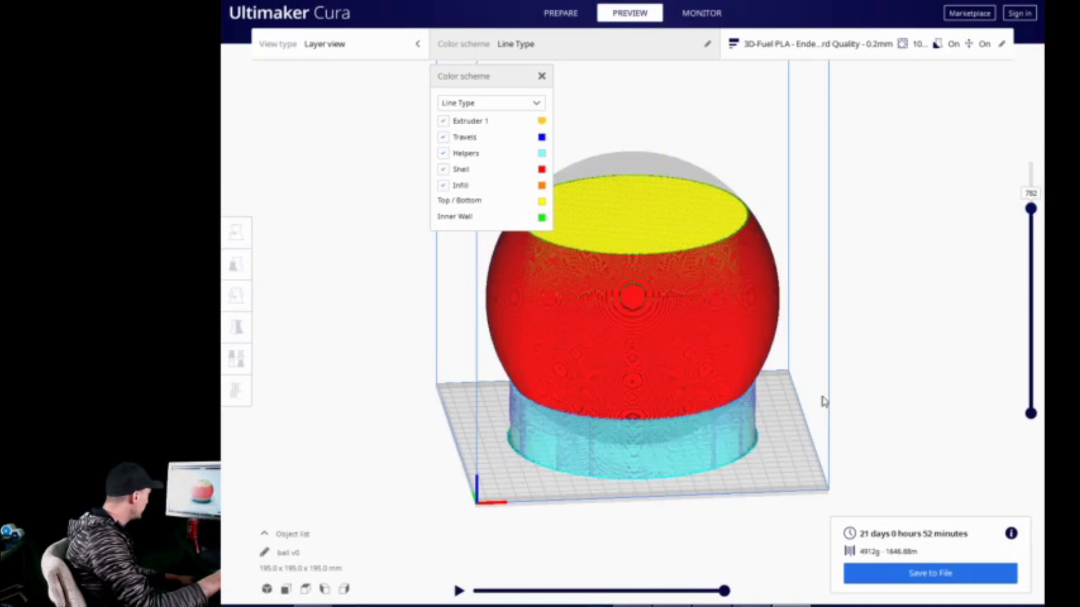
{"action": "left_click", "coordinate": [541, 77]}
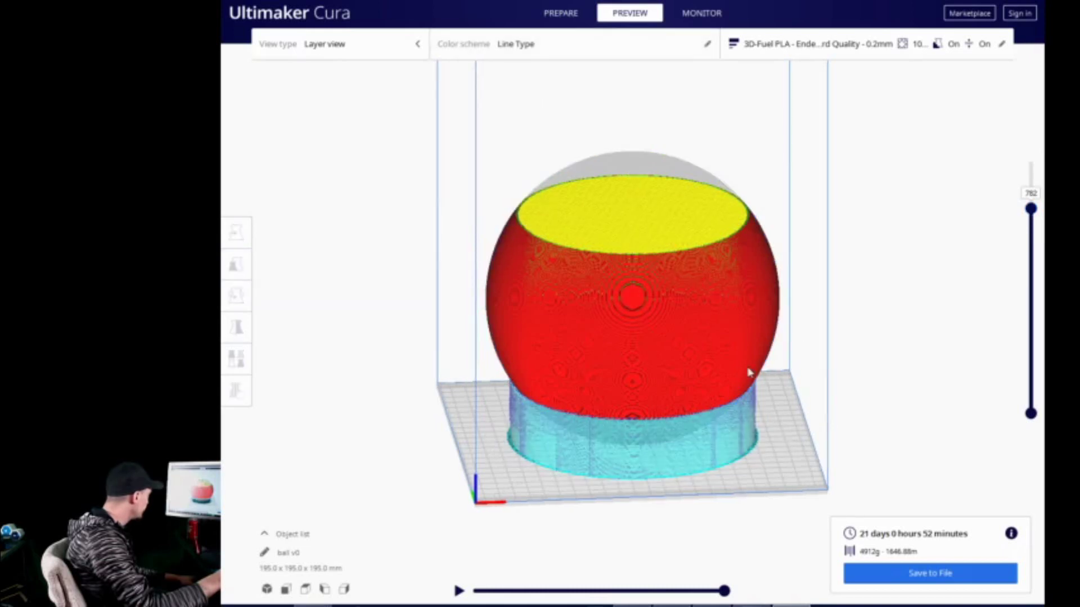
{"action": "right_click_drag", "start_coordinate": [760, 367], "coordinate": [573, 411]}
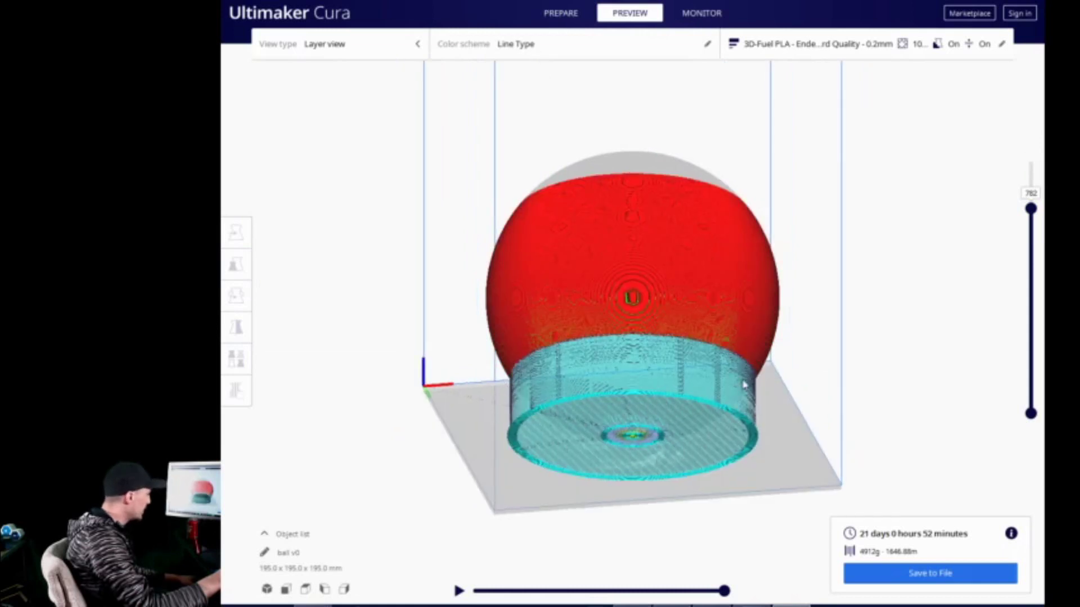
{"action": "right_click_drag", "start_coordinate": [412, 480], "coordinate": [699, 540]}
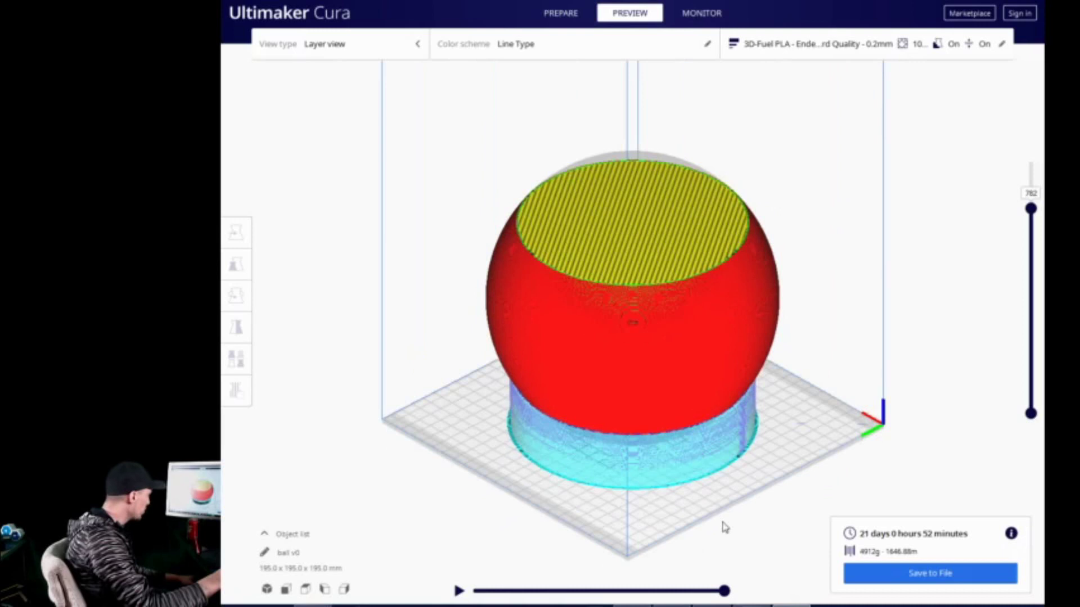
{"action": "right_click_drag", "start_coordinate": [738, 468], "coordinate": [472, 434]}
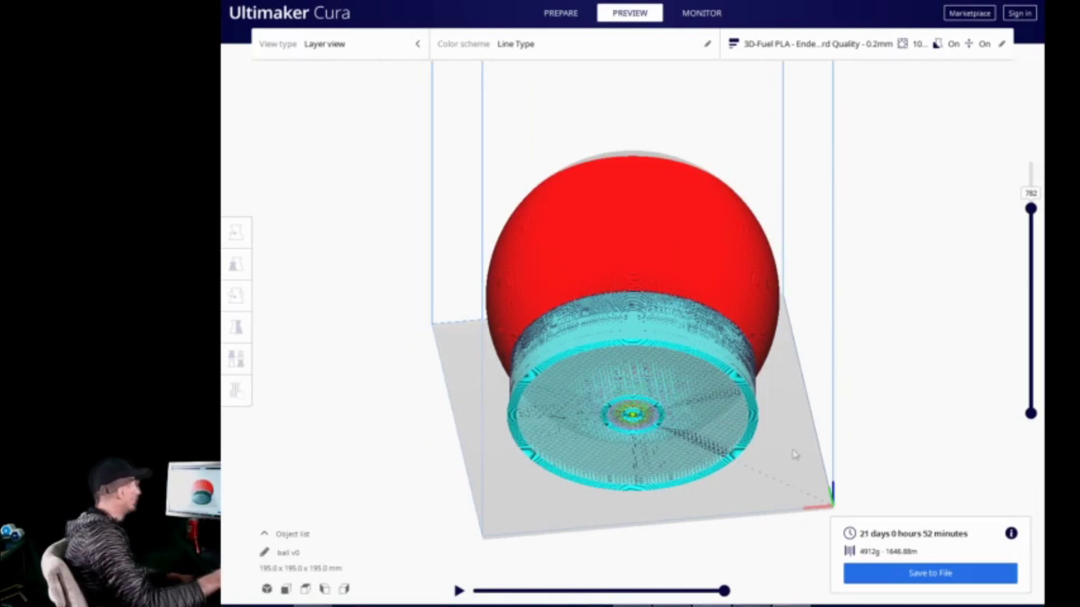
- Open Help > What's New and scroll through the release notes
{"action": "left_click", "coordinate": [410, 0]}
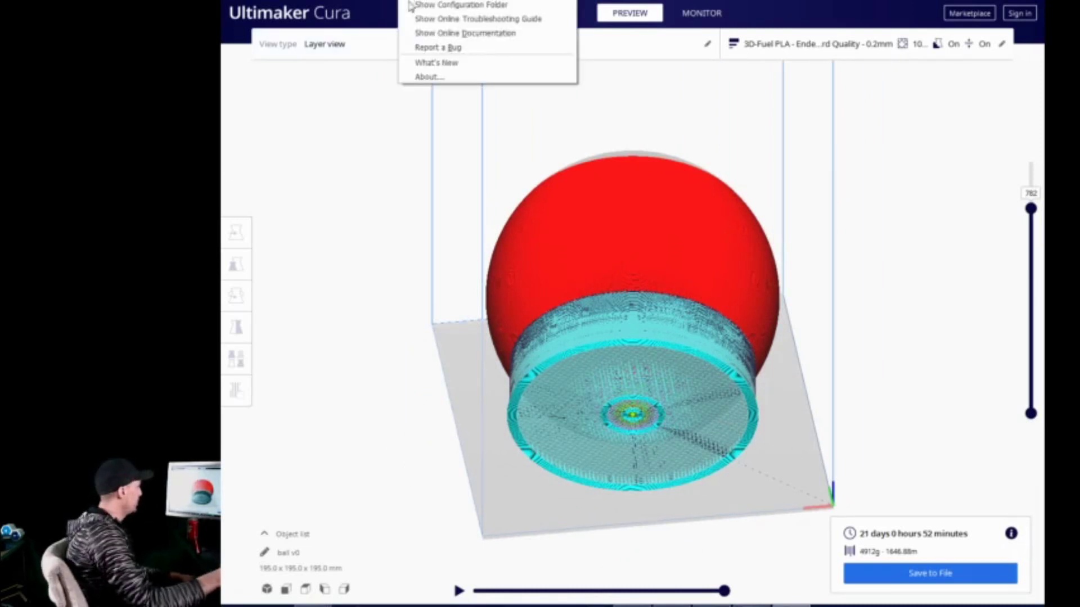
{"action": "left_click", "coordinate": [436, 63]}
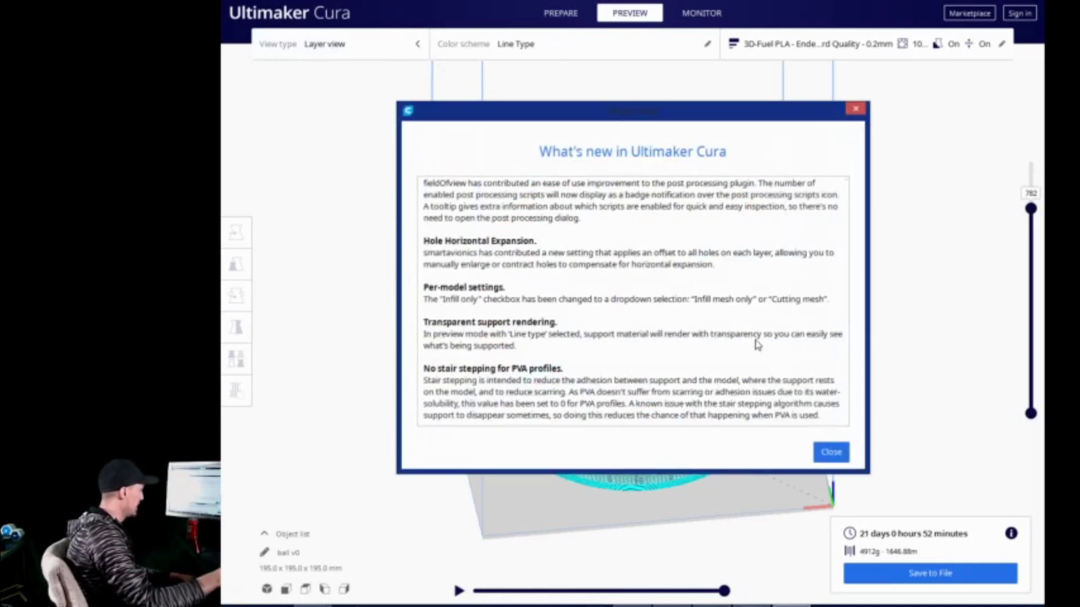
{"action": "scroll", "coordinate": [744, 377], "scroll_direction": "down", "scroll_amount": 3}
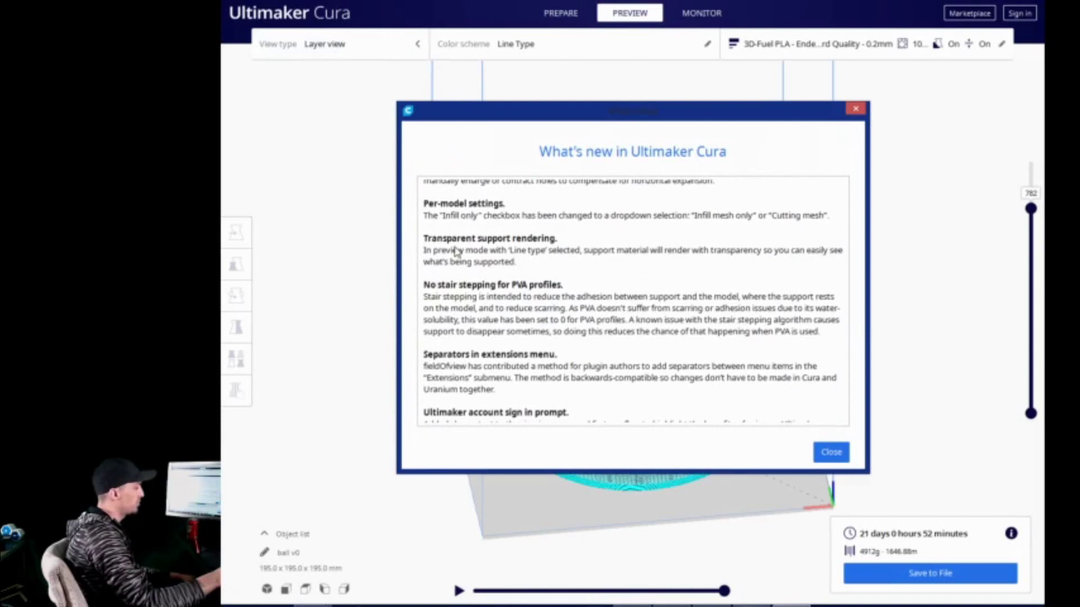
{"action": "scroll", "coordinate": [590, 251], "scroll_direction": "down", "scroll_amount": 3}
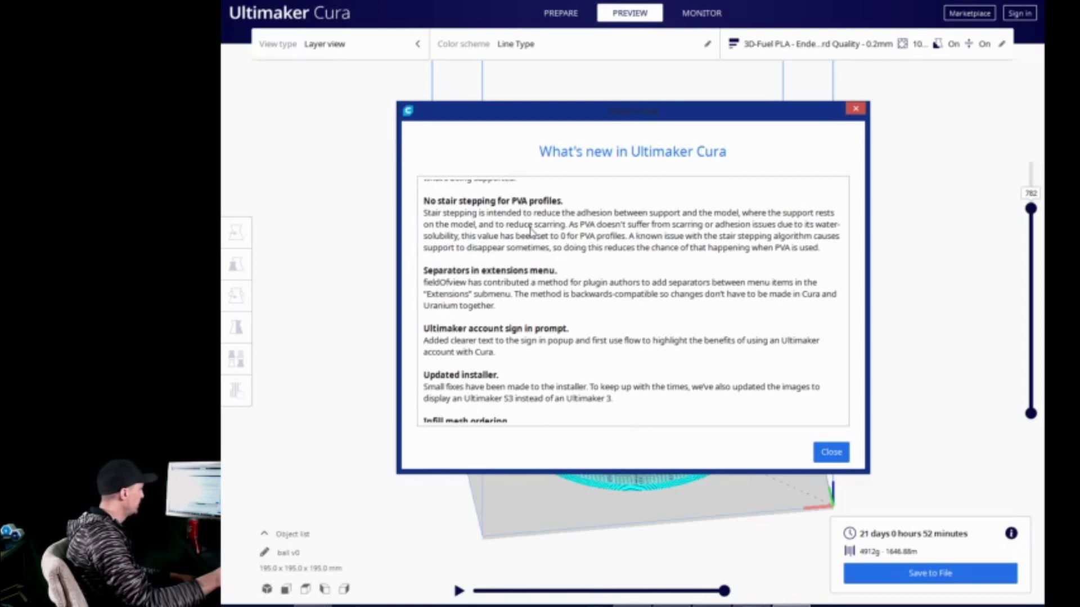
{"action": "scroll", "coordinate": [551, 284], "scroll_direction": "down", "scroll_amount": 3}
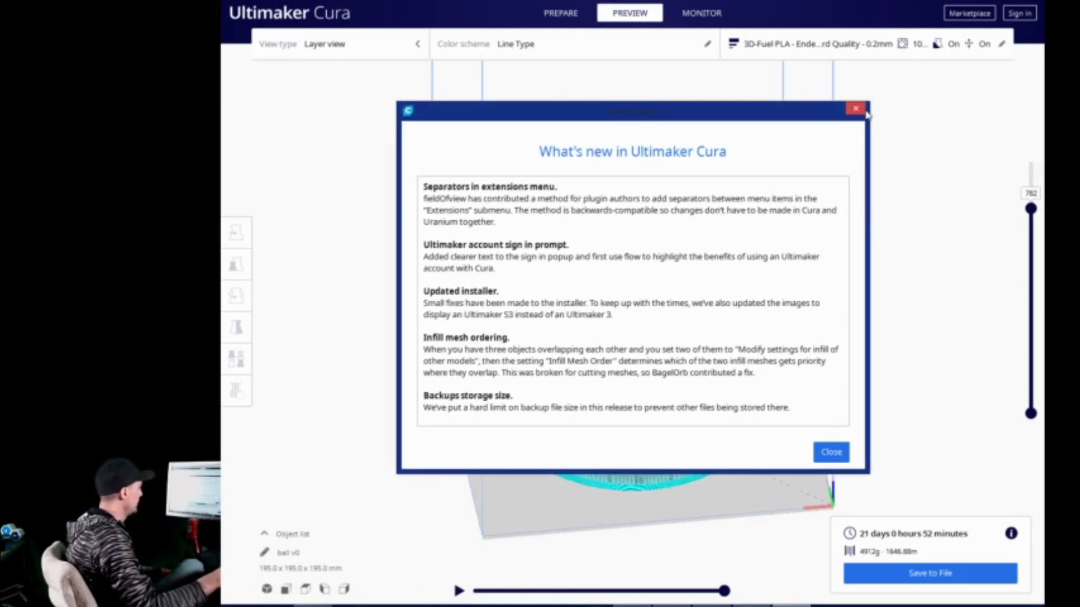
- Browse the Extensions and Preferences menus, then reopen the What's New notes
{"action": "left_click", "coordinate": [332, 1]}
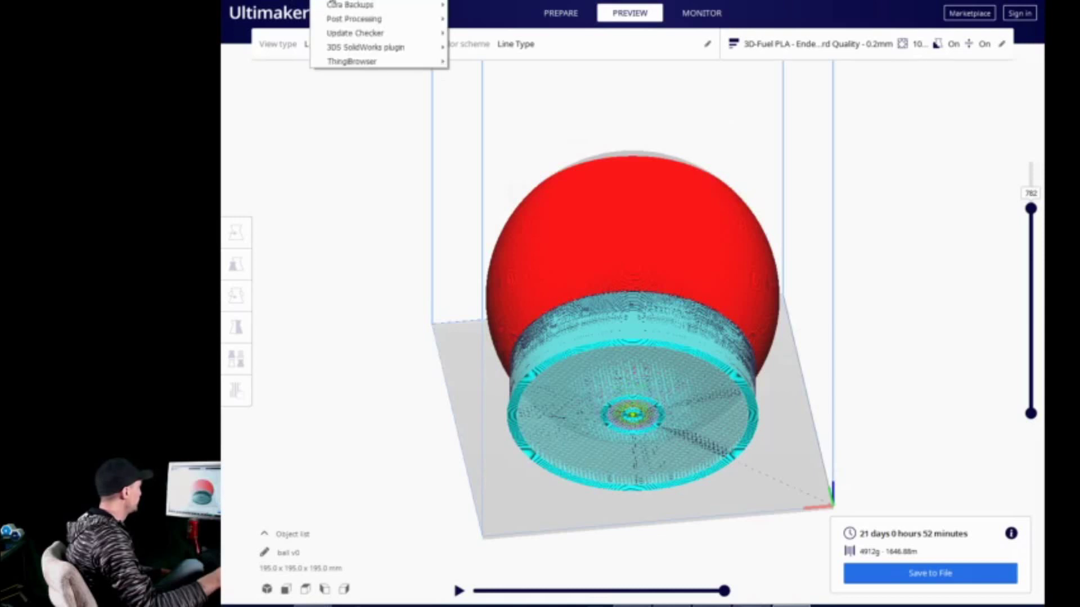
{"action": "mouse_move", "coordinate": [360, 64]}
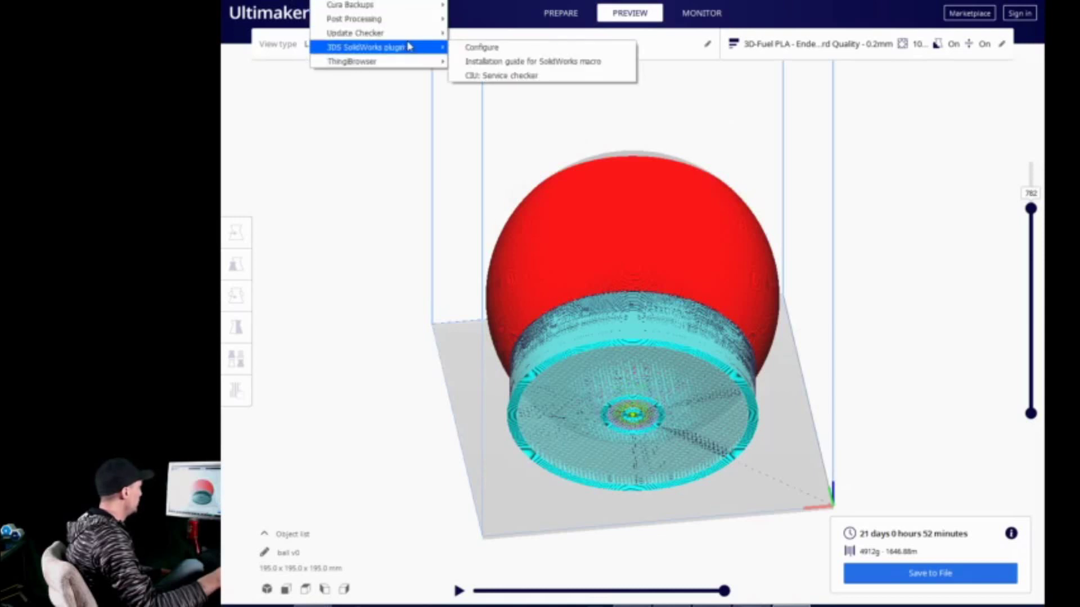
{"action": "mouse_move", "coordinate": [435, 37]}
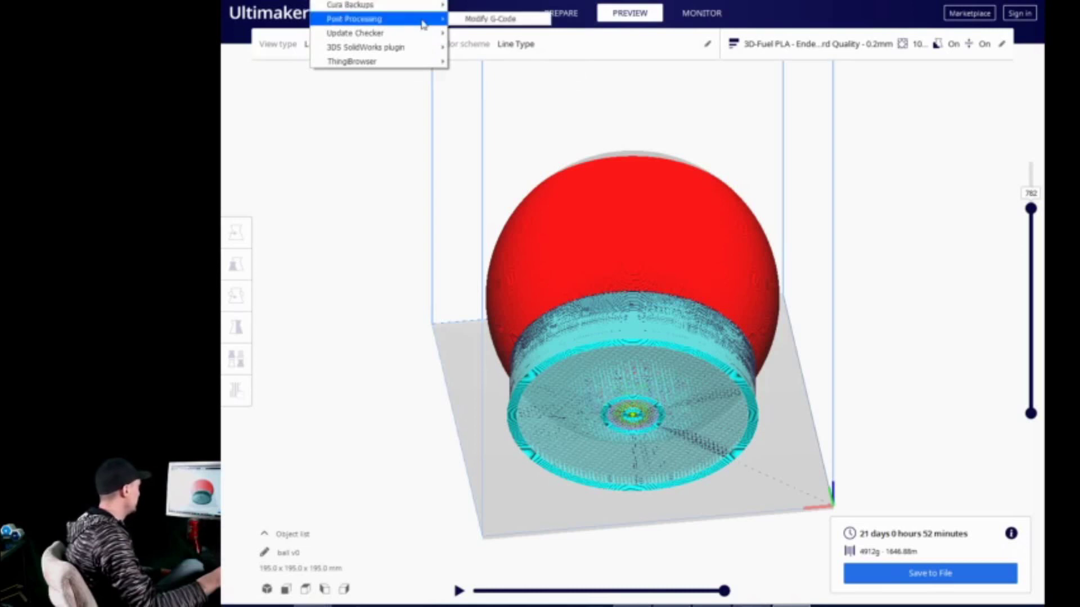
{"action": "key", "text": "Escape"}
{"action": "left_click", "coordinate": [368, 0]}
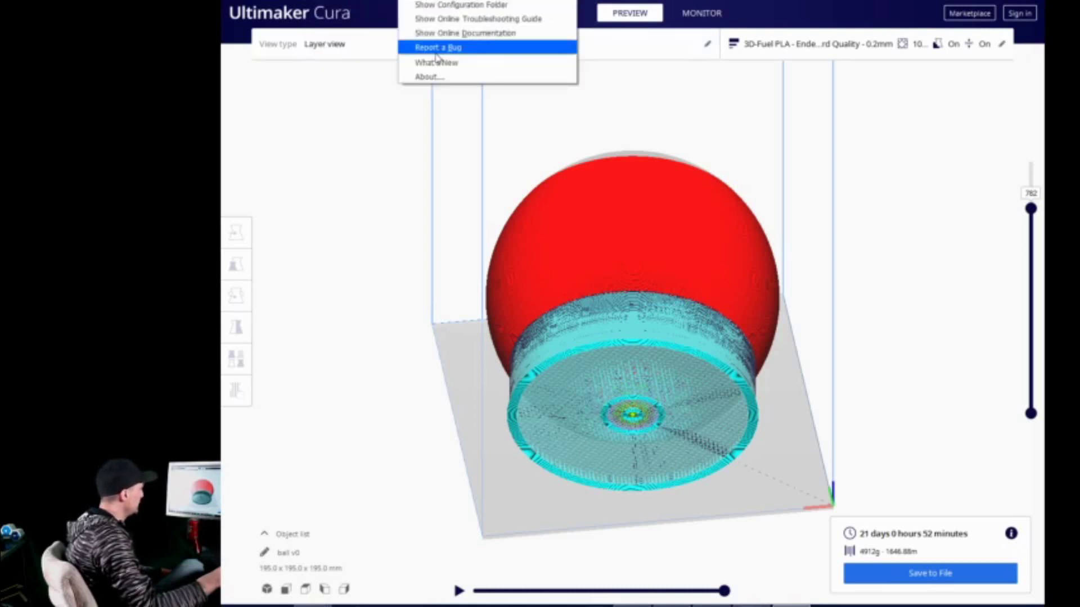
{"action": "left_click", "coordinate": [448, 63]}
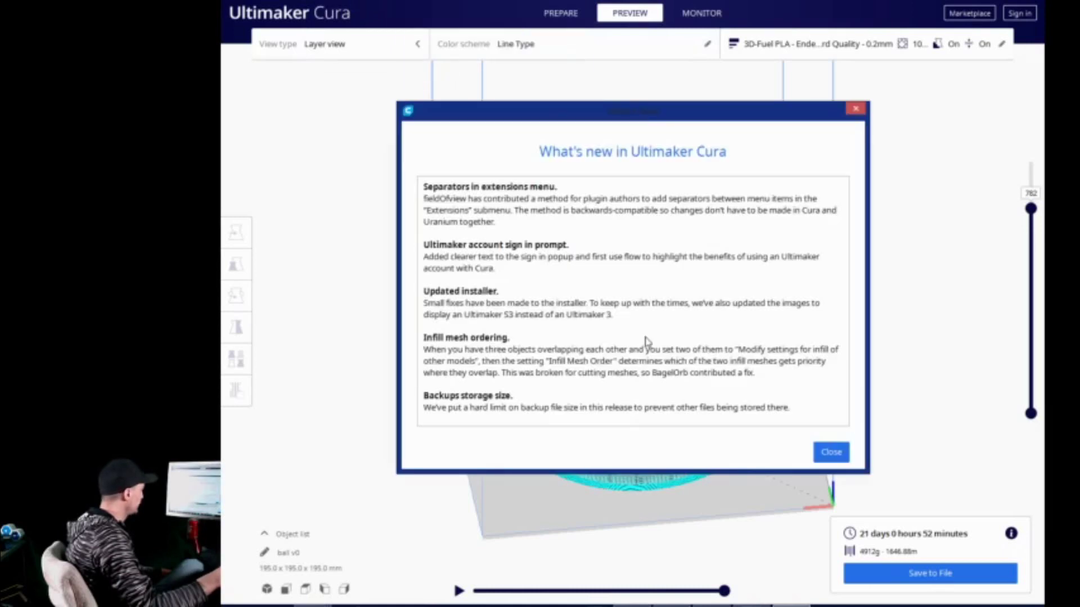
{"action": "scroll", "coordinate": [645, 342], "scroll_direction": "down", "scroll_amount": 5}
{"action": "scroll", "coordinate": [647, 342], "scroll_direction": "up", "scroll_amount": 6}
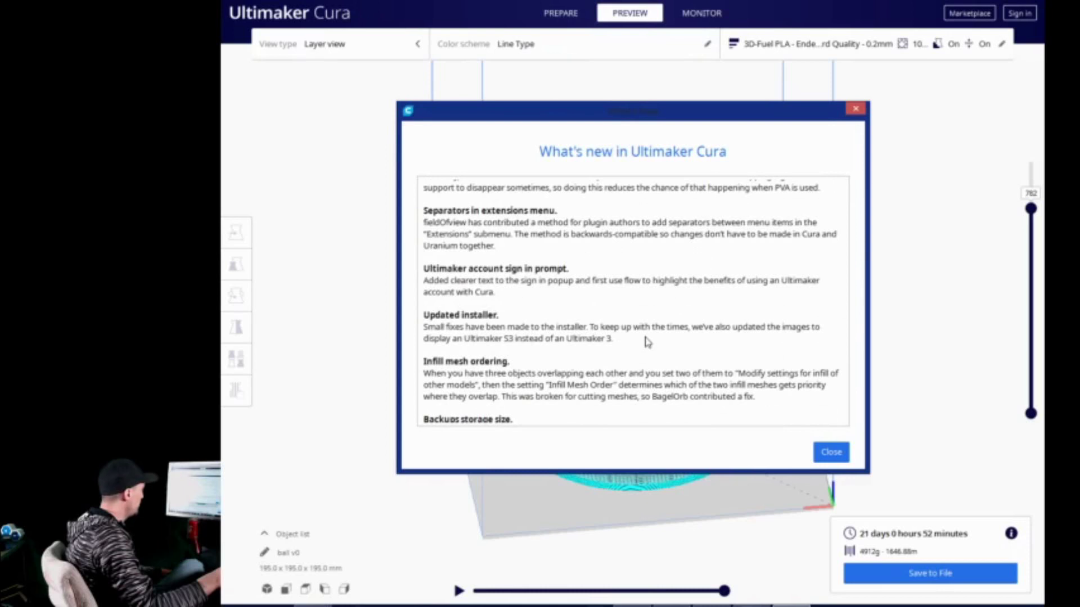
{"action": "scroll", "coordinate": [646, 341], "scroll_direction": "down", "scroll_amount": 3}
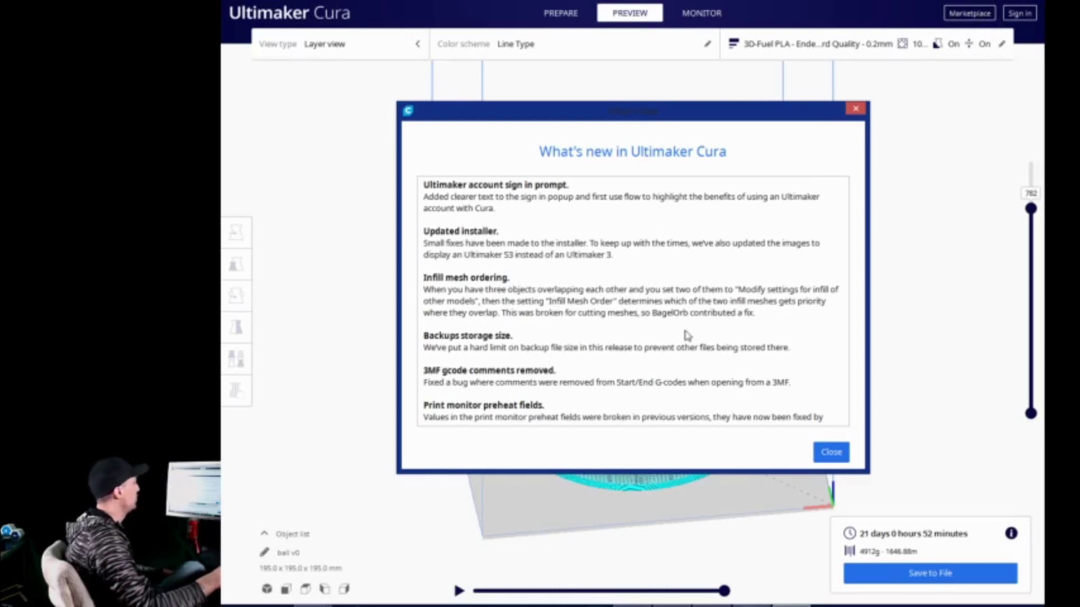
{"action": "scroll", "coordinate": [684, 360], "scroll_direction": "down", "scroll_amount": 3}
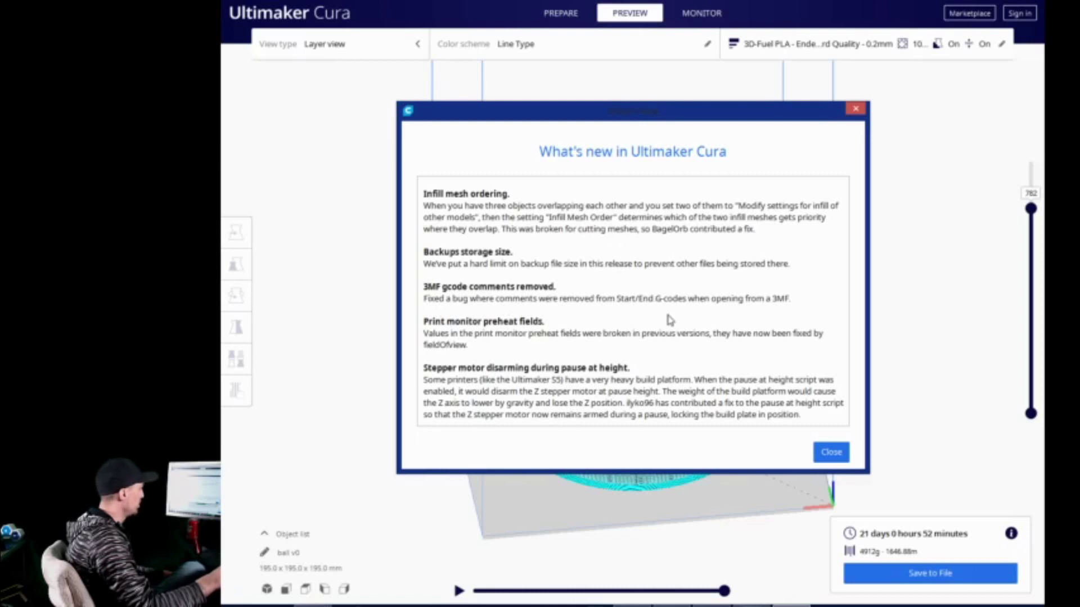
- Scroll the What's New notes to the Flying Bear Ghost 4S and Magicfirm MBot Grid entries
{"action": "scroll", "coordinate": [670, 317], "scroll_direction": "down", "scroll_amount": 3}
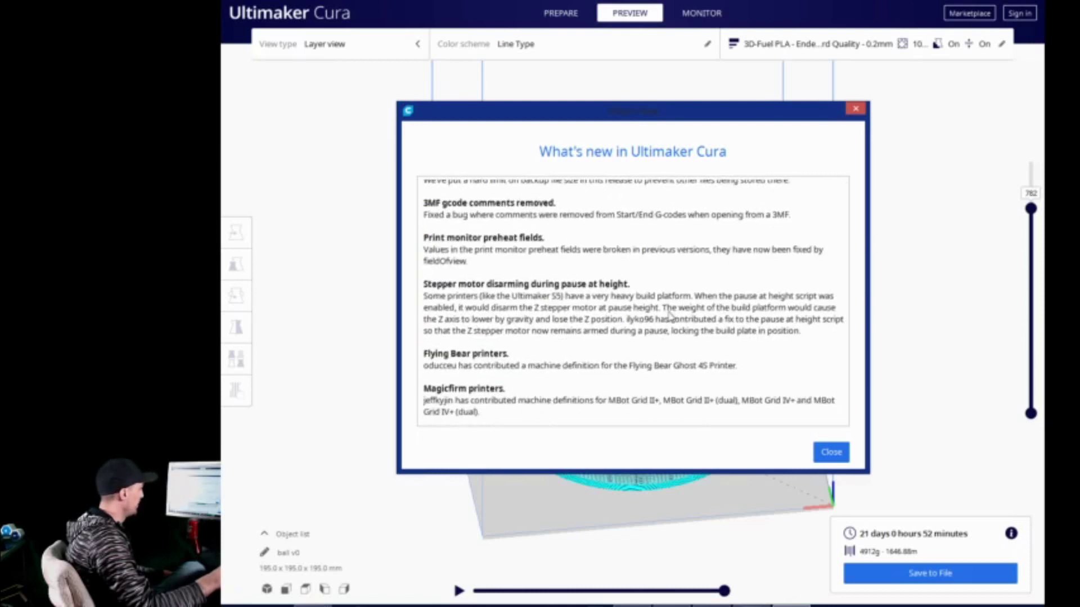
{"action": "scroll", "coordinate": [506, 335], "scroll_direction": "down", "scroll_amount": 3}
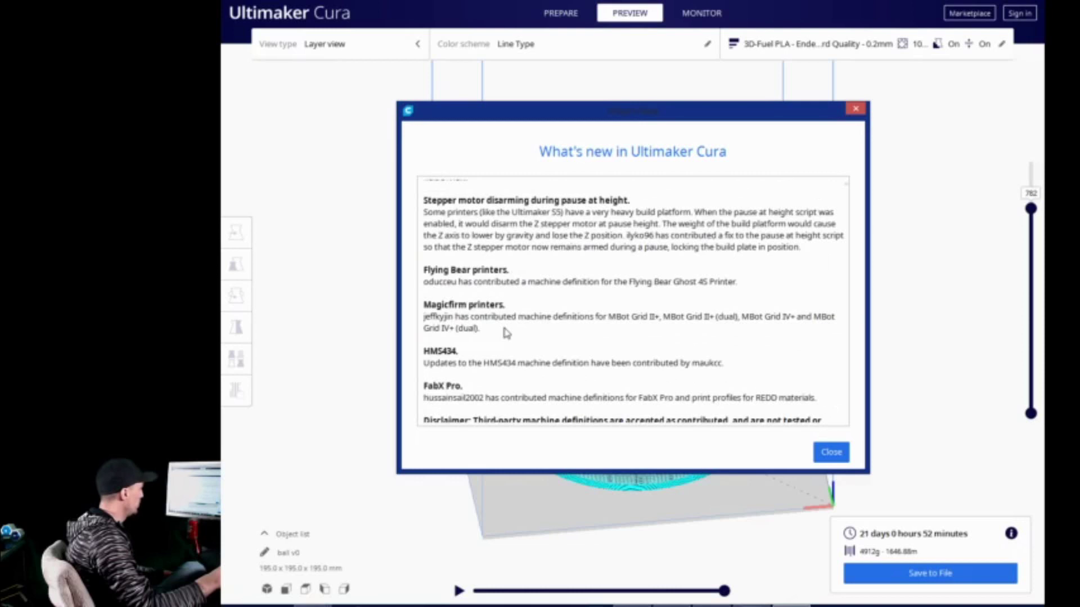
{"action": "scroll", "coordinate": [506, 332], "scroll_direction": "up", "scroll_amount": 3}
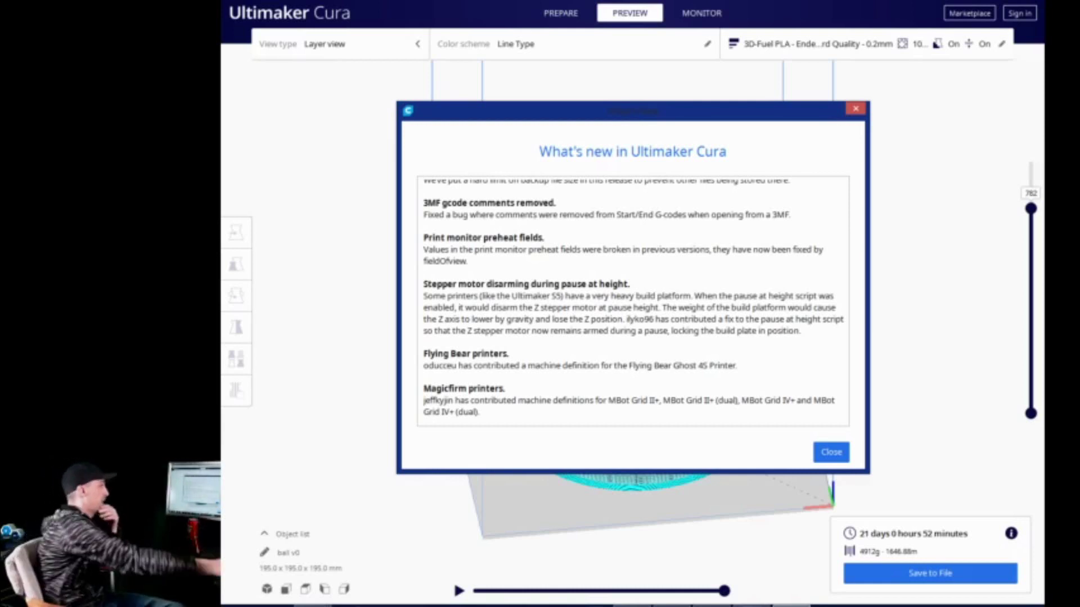
- Close the What's New dialog to reveal the supported ball's layer preview
{"action": "left_click", "coordinate": [854, 110]}
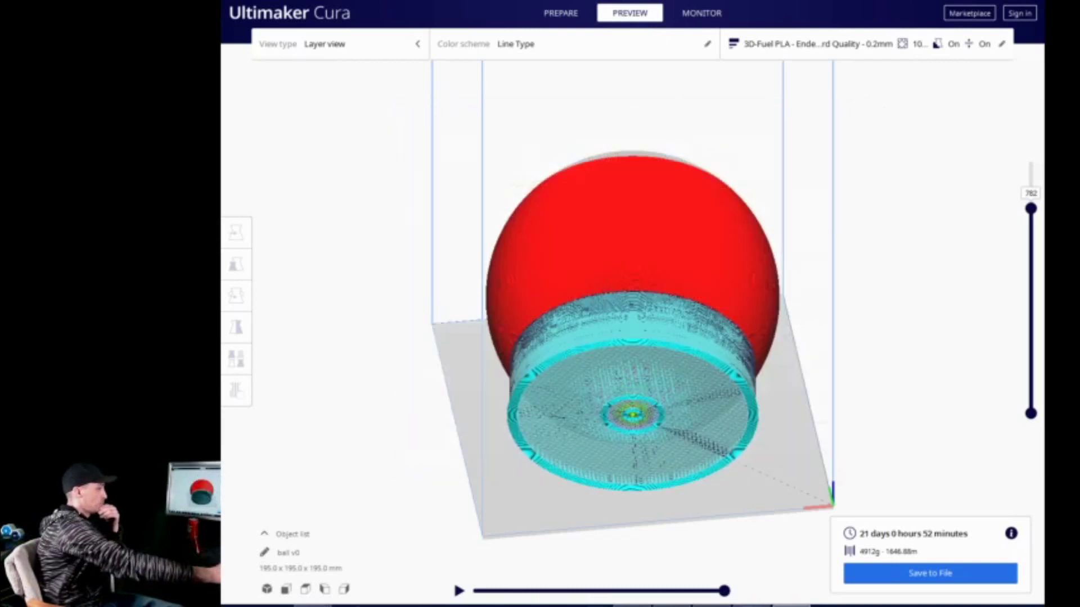